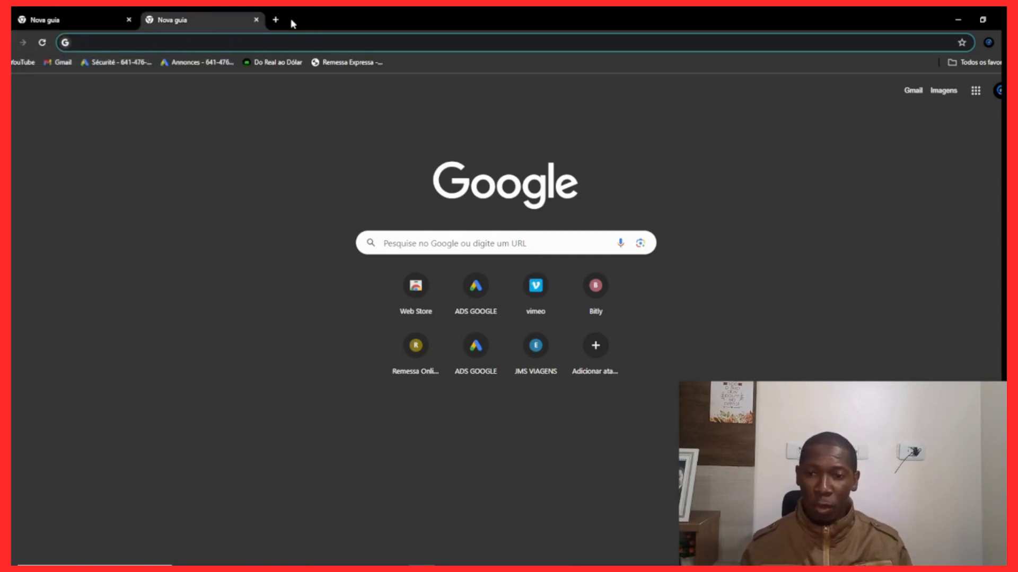
{"action": "left_click", "coordinate": [276, 19]}
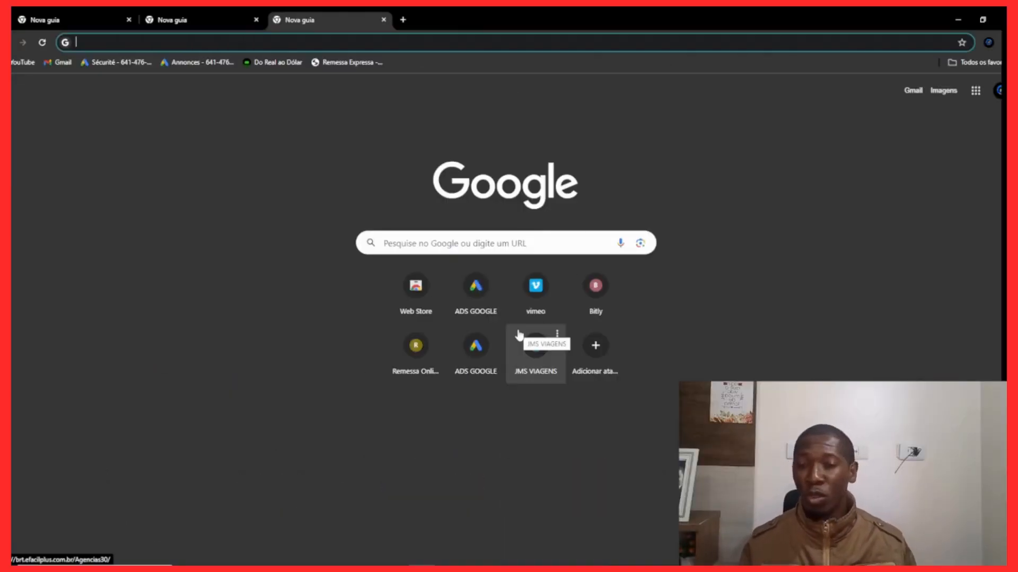
{"action": "left_click", "coordinate": [383, 20]}
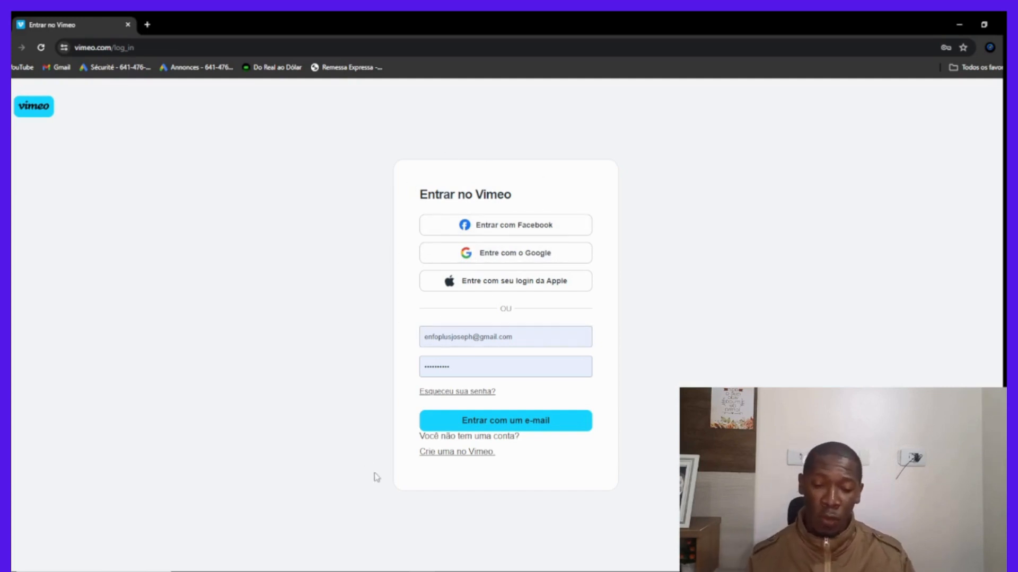
Open the Vimeo account sign-up page from the login form and review its registration options
{"action": "scroll", "coordinate": [605, 400], "scroll_direction": "up", "scroll_amount": 5}
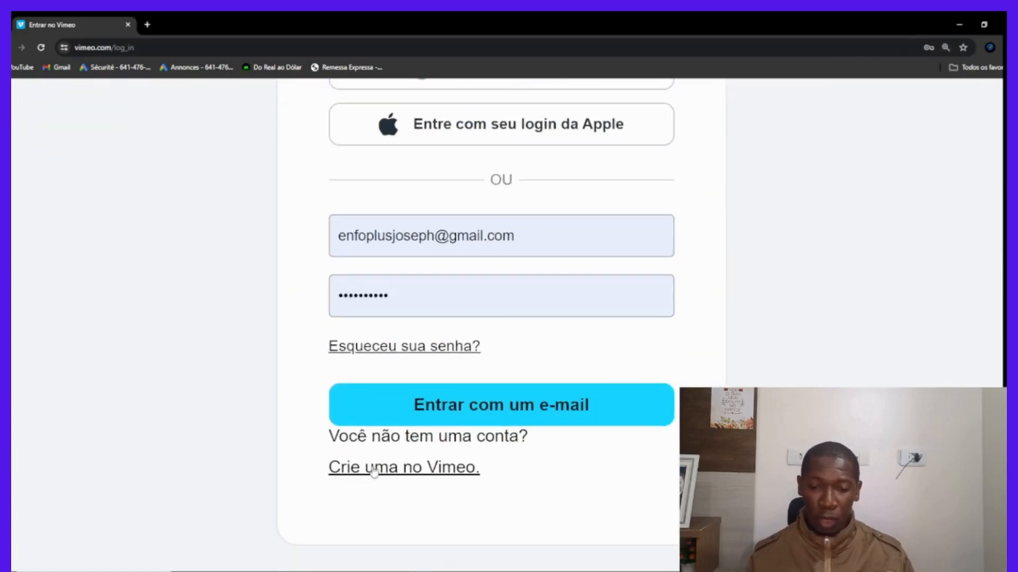
{"action": "left_click", "coordinate": [451, 473]}
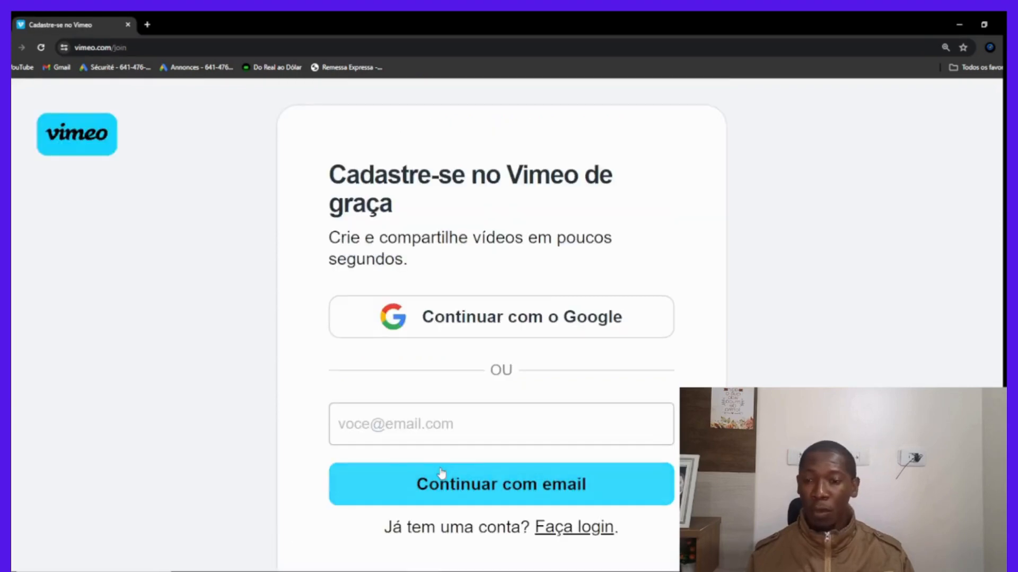
{"action": "scroll", "coordinate": [568, 221], "scroll_direction": "down", "scroll_amount": 2}
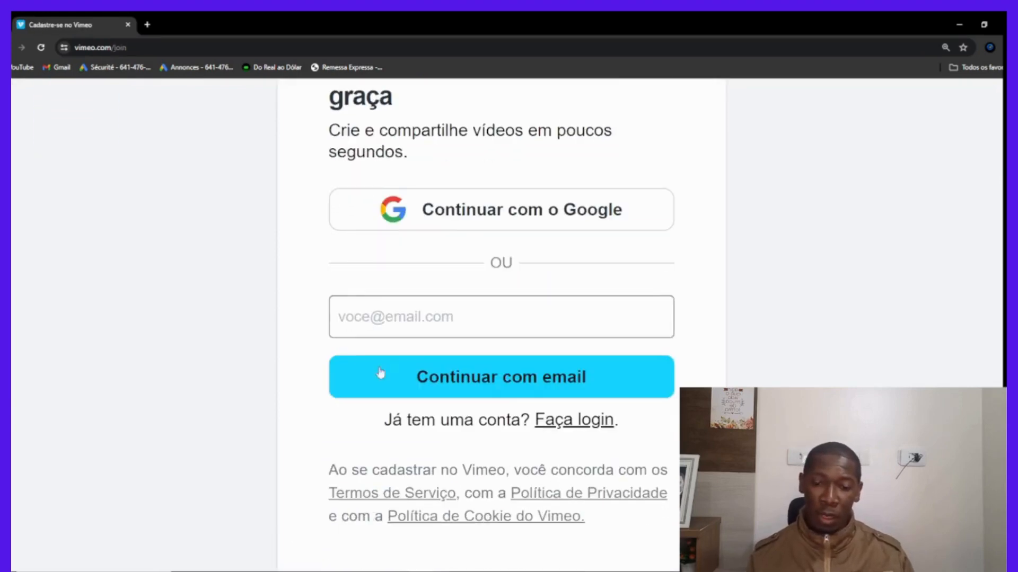
{"action": "scroll", "coordinate": [434, 323], "scroll_direction": "up", "scroll_amount": 2}
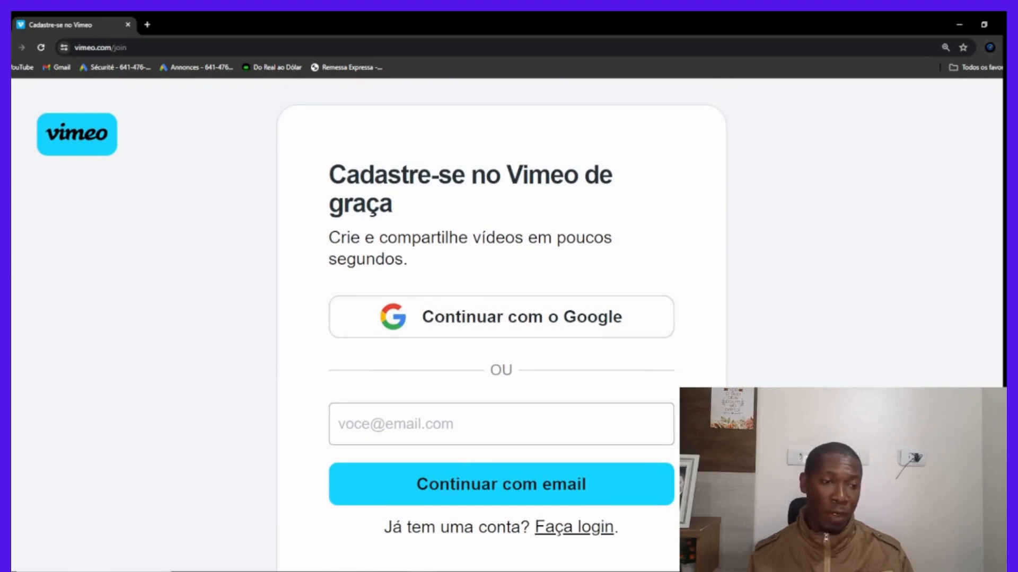
{"action": "scroll", "coordinate": [573, 357], "scroll_direction": "down", "scroll_amount": 2}
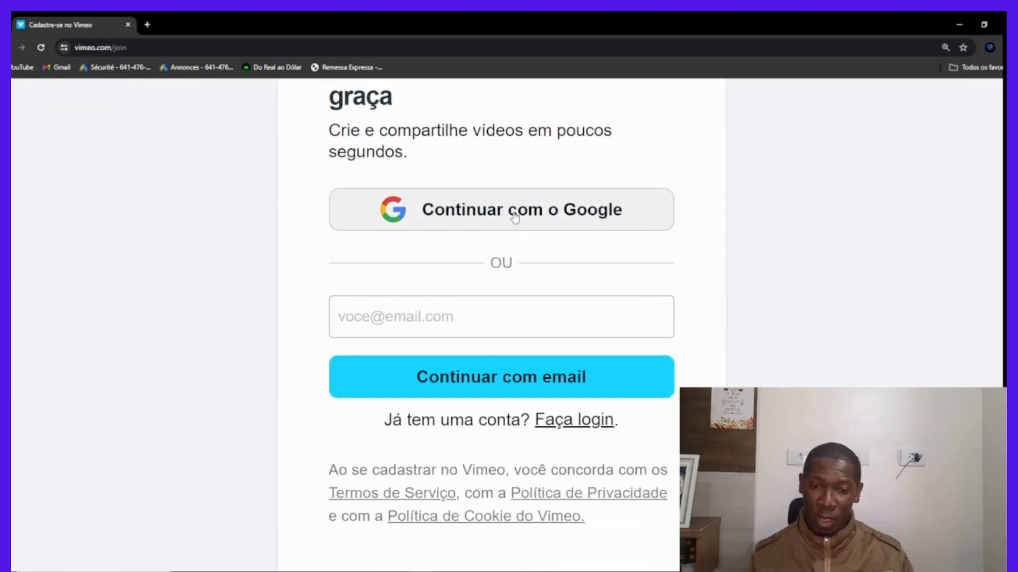
Register with the Google account already listed and approve sharing its details with Vimeo
{"action": "left_click", "coordinate": [485, 214]}
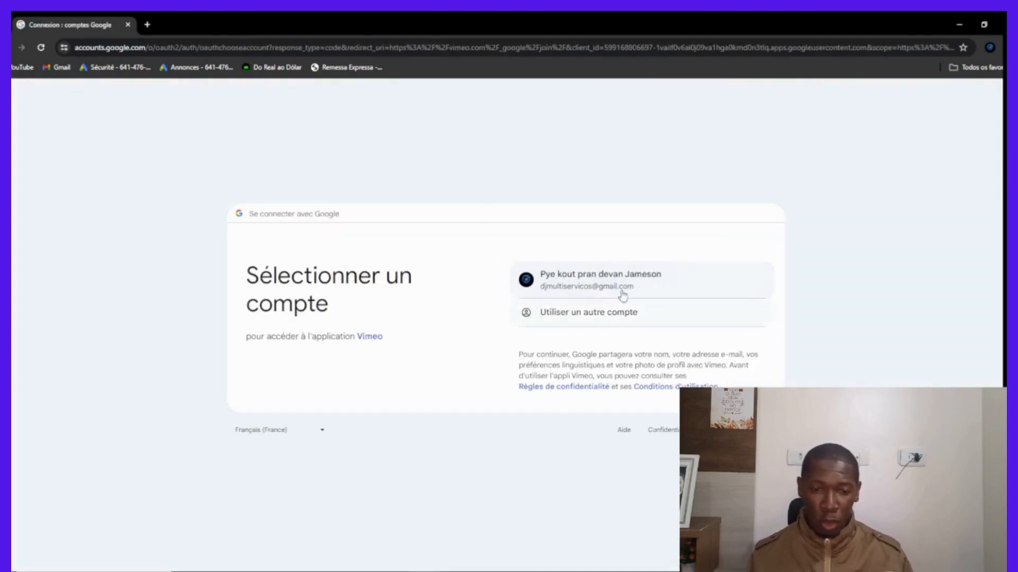
{"action": "left_click", "coordinate": [625, 290]}
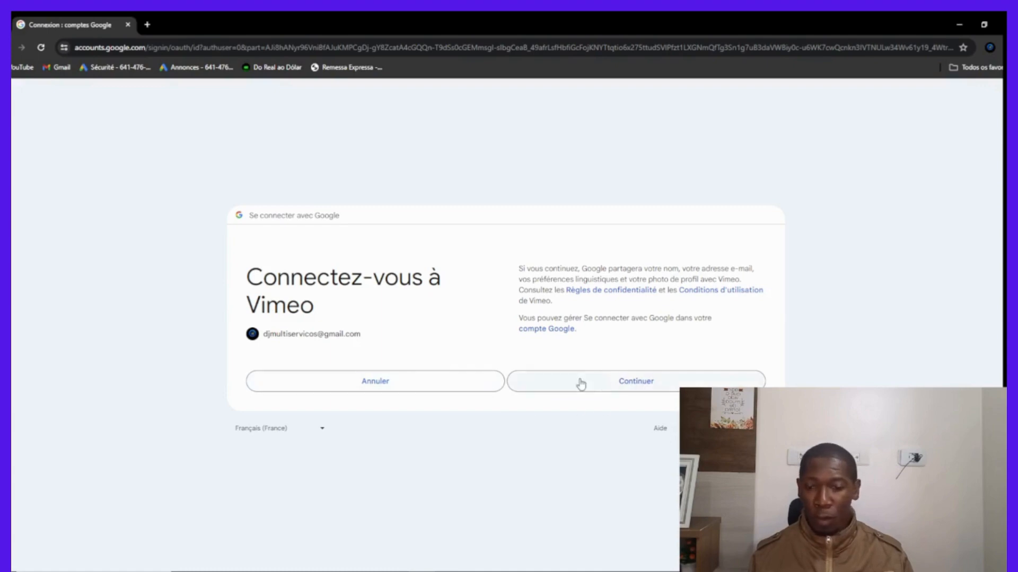
{"action": "left_click", "coordinate": [644, 386]}
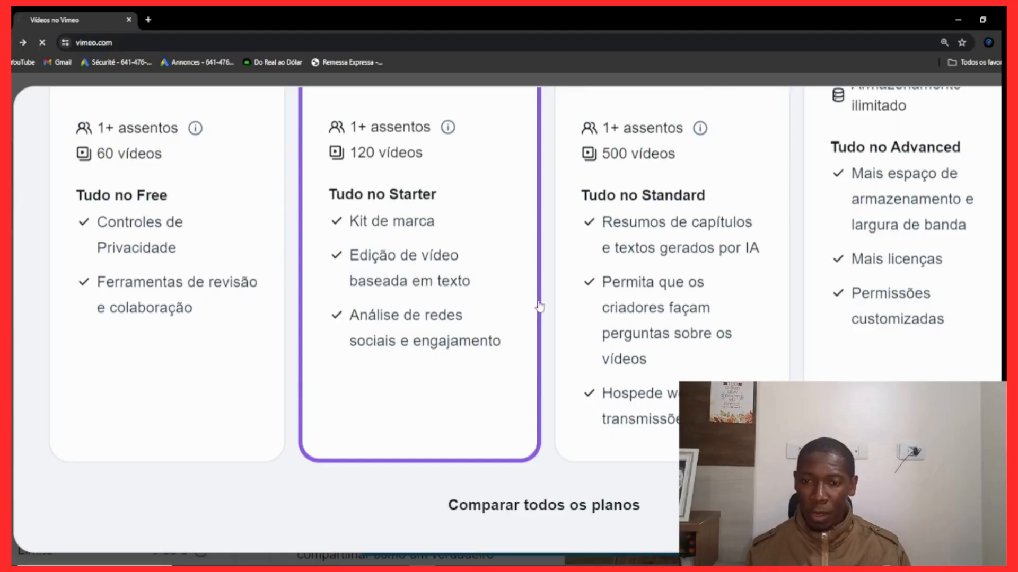
{"action": "scroll", "coordinate": [539, 307], "scroll_direction": "up", "scroll_amount": 10}
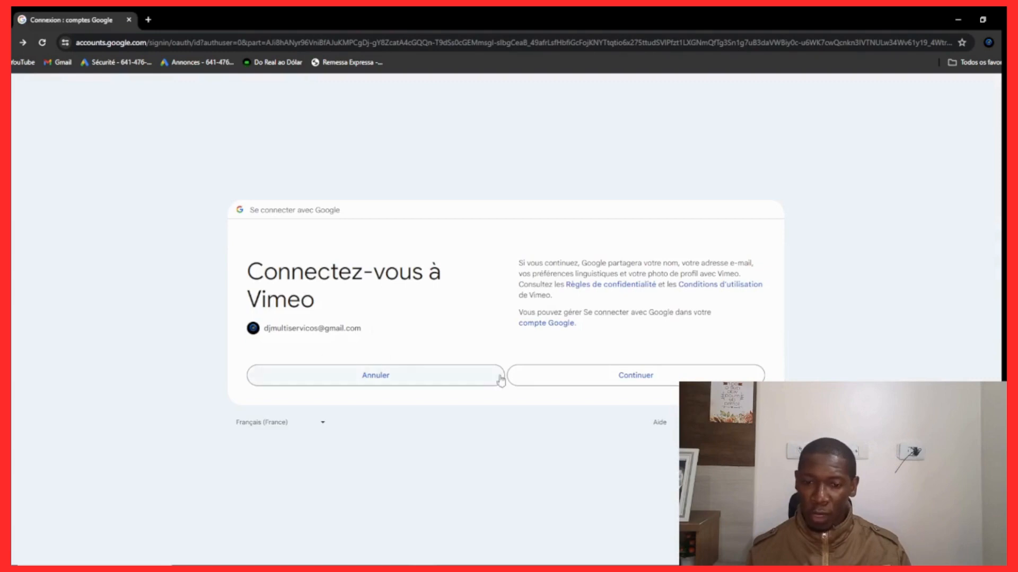
{"action": "left_click", "coordinate": [645, 383]}
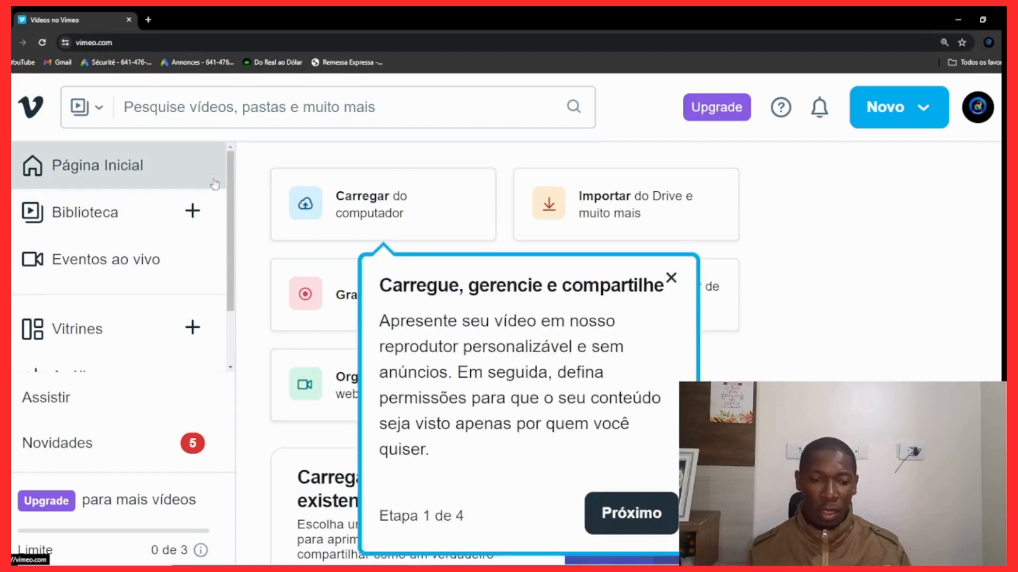
Close the introductory tour and look over the home page's options for adding videos
{"action": "left_click", "coordinate": [671, 278]}
{"action": "scroll", "coordinate": [279, 370], "scroll_direction": "down", "scroll_amount": 4}
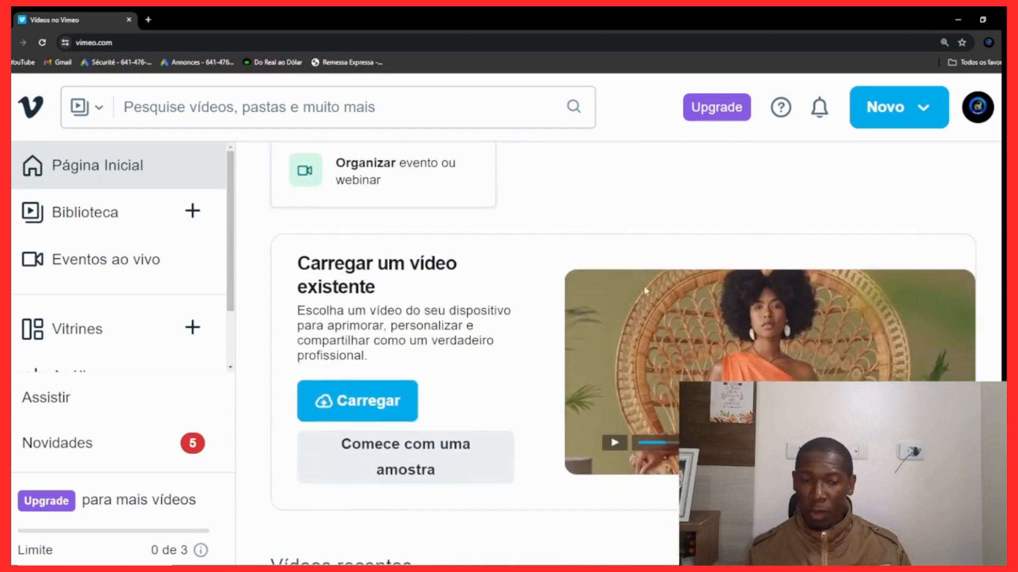
{"action": "scroll", "coordinate": [815, 211], "scroll_direction": "up", "scroll_amount": 4}
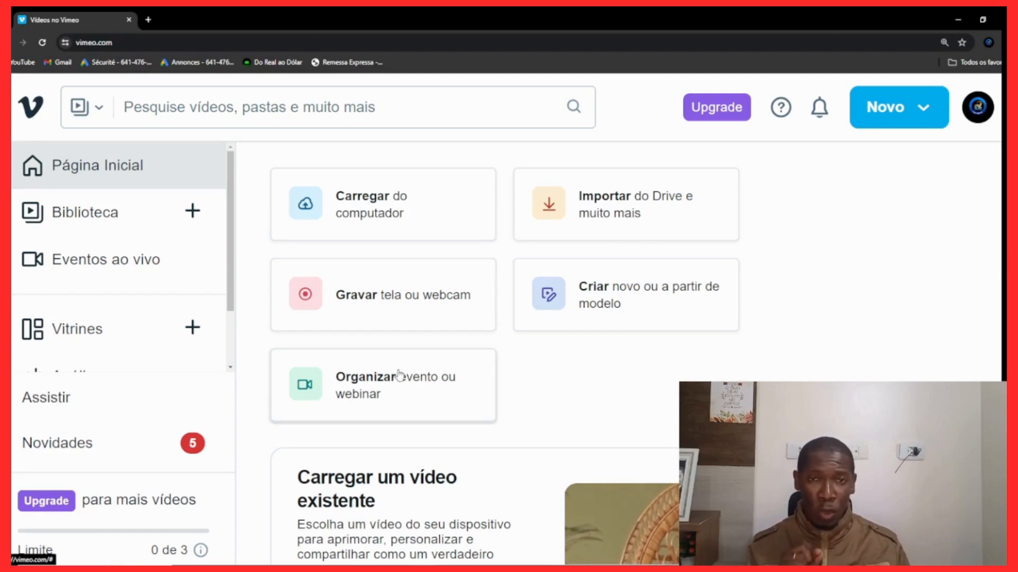
Open the general account settings and examine the profile fields, pronoun options and list of settings categories
{"action": "left_click", "coordinate": [977, 107]}
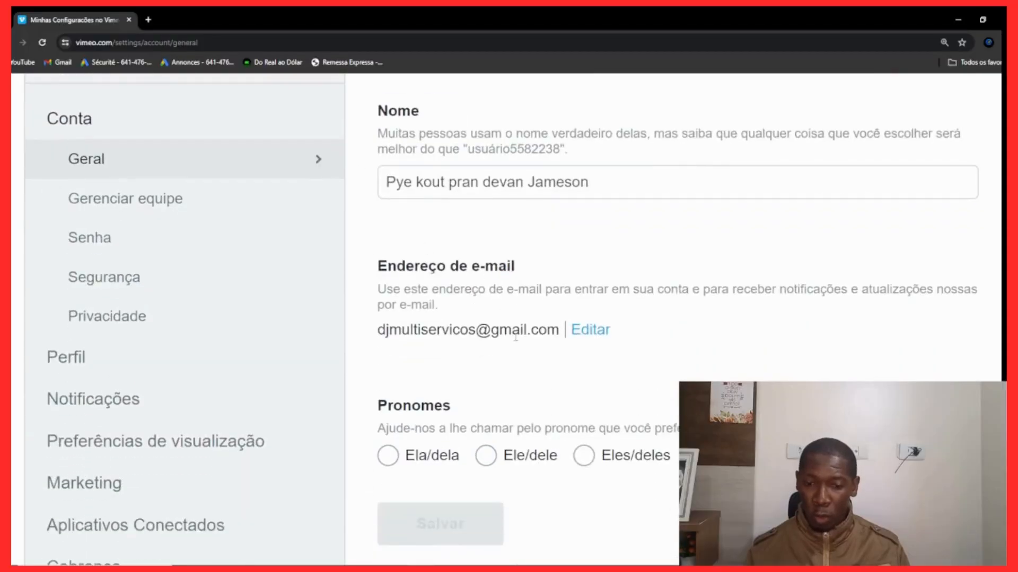
{"action": "scroll", "coordinate": [512, 315], "scroll_direction": "down", "scroll_amount": 2}
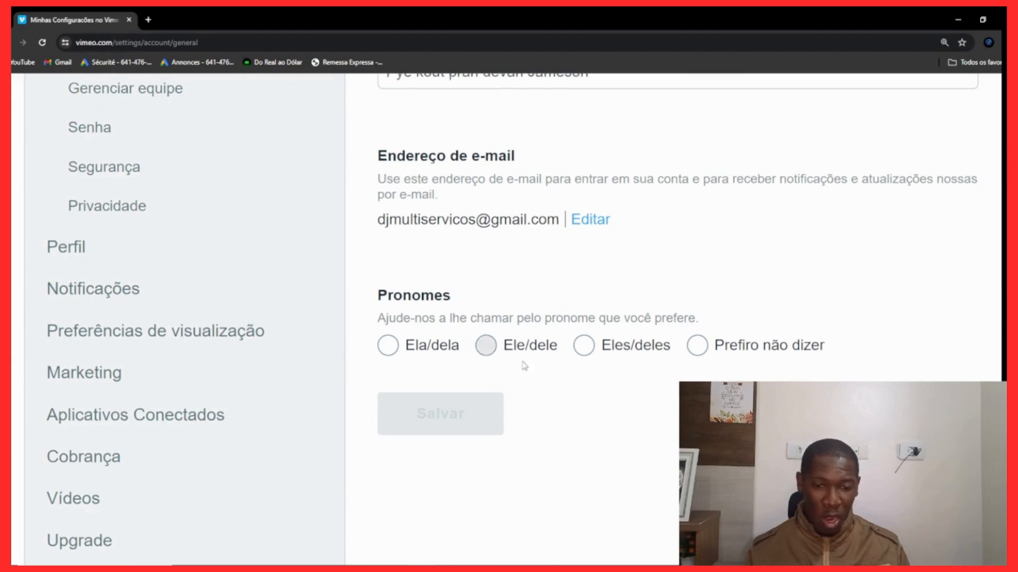
{"action": "scroll", "coordinate": [205, 370], "scroll_direction": "down", "scroll_amount": 4}
{"action": "scroll", "coordinate": [132, 370], "scroll_direction": "up", "scroll_amount": 6}
{"action": "scroll", "coordinate": [129, 339], "scroll_direction": "down", "scroll_amount": 9}
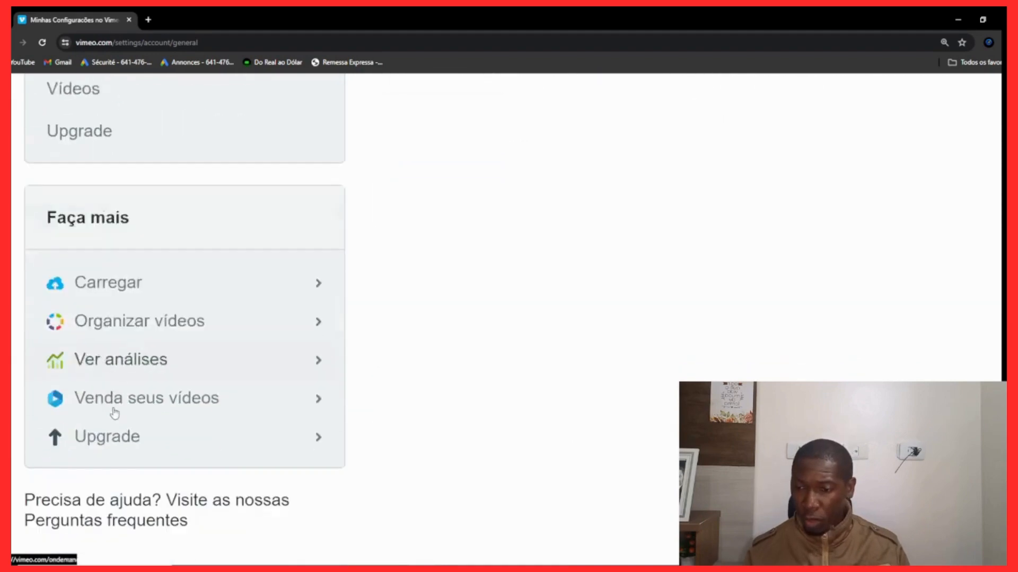
{"action": "scroll", "coordinate": [125, 298], "scroll_direction": "up", "scroll_amount": 5}
{"action": "scroll", "coordinate": [125, 298], "scroll_direction": "up", "scroll_amount": 7}
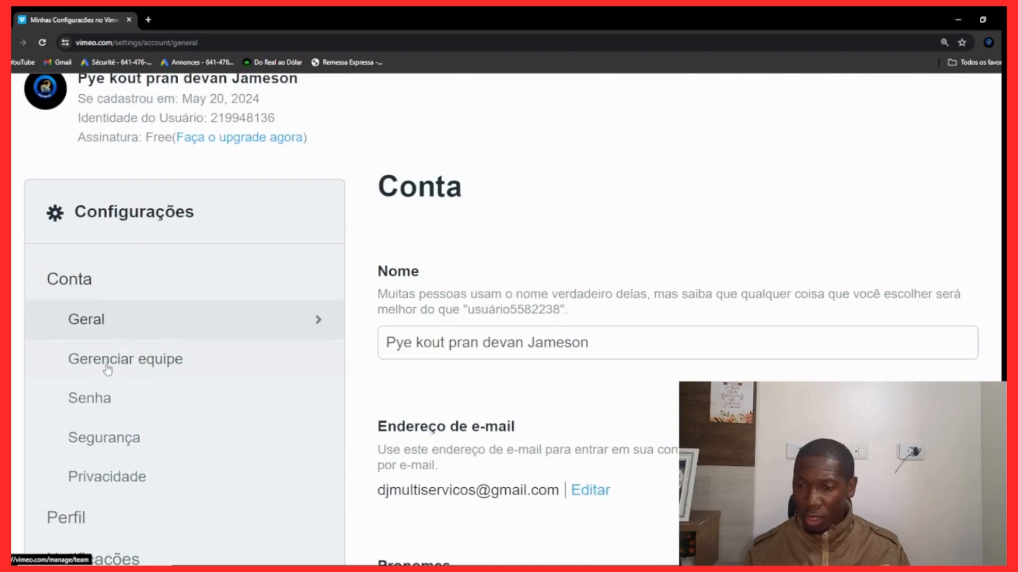
Open the team management page and examine the options offered for the signed-in account
{"action": "left_click", "coordinate": [142, 368]}
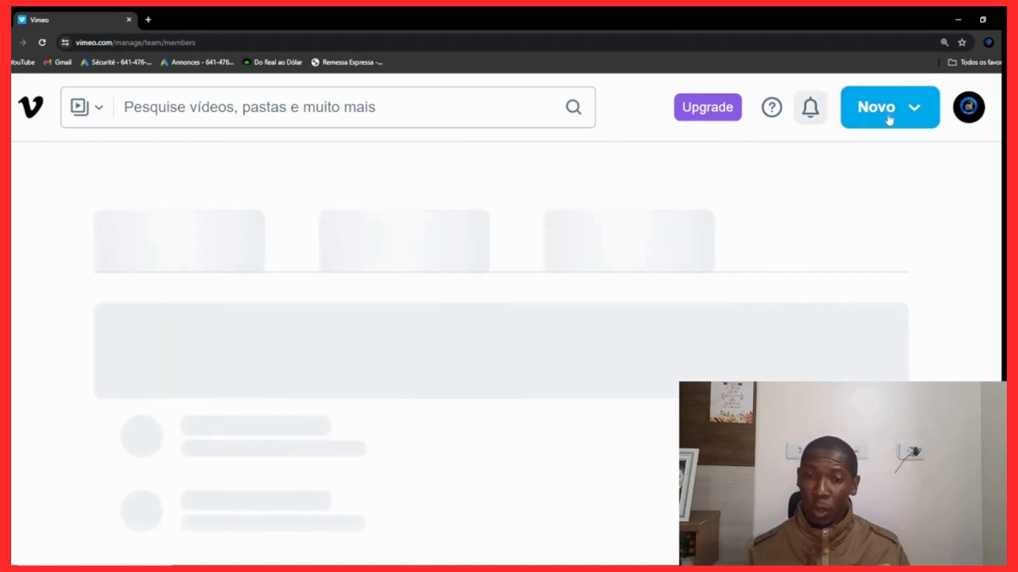
{"action": "left_click", "coordinate": [968, 107]}
{"action": "scroll", "coordinate": [753, 310], "scroll_direction": "down", "scroll_amount": 1}
{"action": "scroll", "coordinate": [753, 310], "scroll_direction": "down", "scroll_amount": 4}
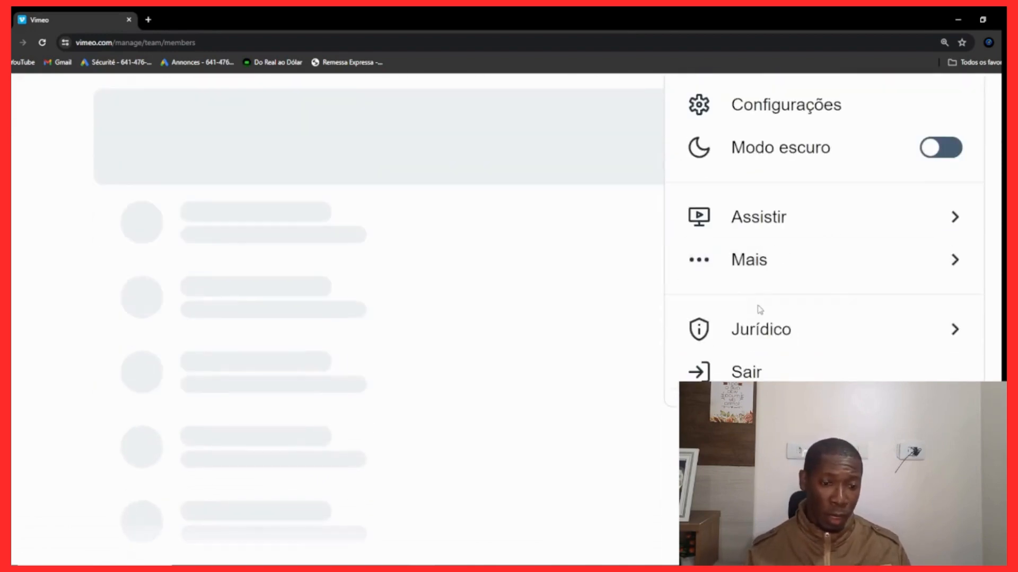
{"action": "scroll", "coordinate": [761, 336], "scroll_direction": "up", "scroll_amount": 4}
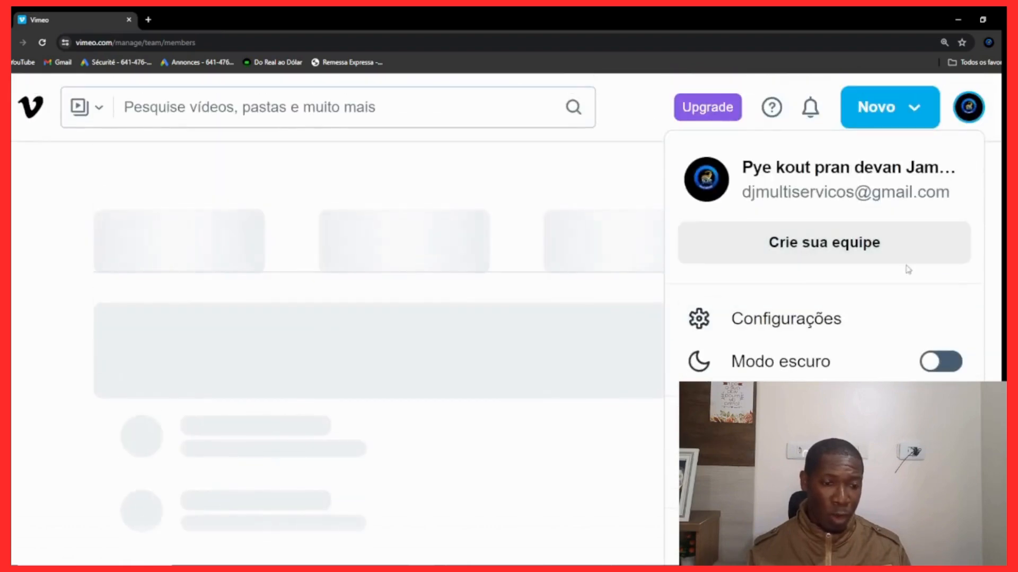
{"action": "scroll", "coordinate": [783, 334], "scroll_direction": "down", "scroll_amount": 1}
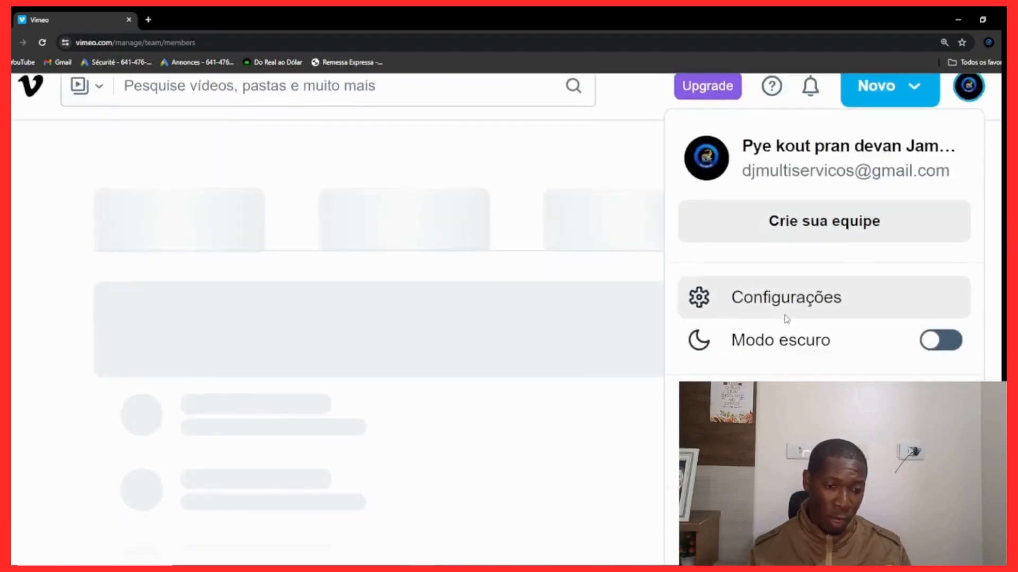
{"action": "scroll", "coordinate": [785, 339], "scroll_direction": "up", "scroll_amount": 1}
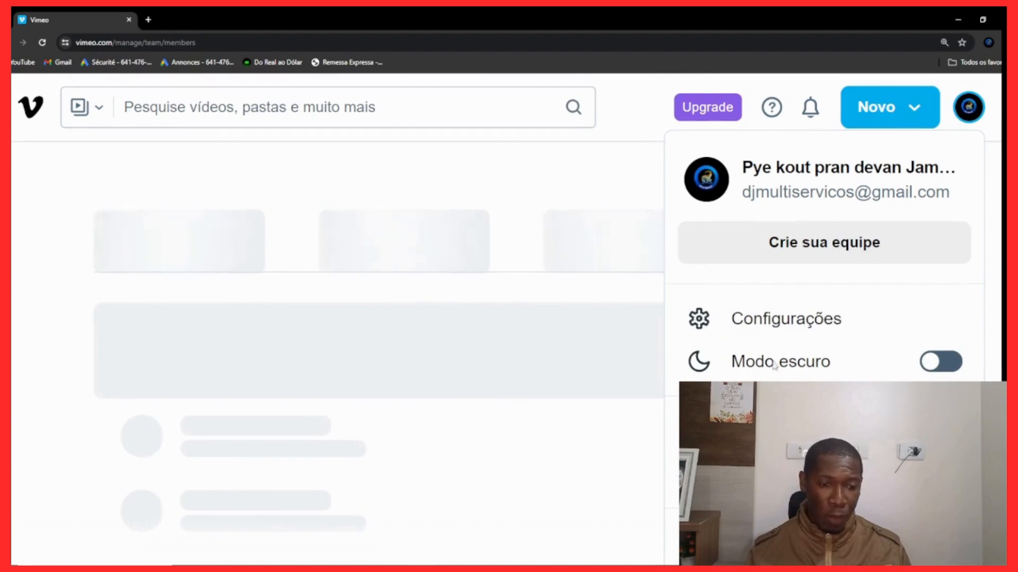
Turn dark mode on and back off, and look through the remaining account options
{"action": "left_click", "coordinate": [942, 365]}
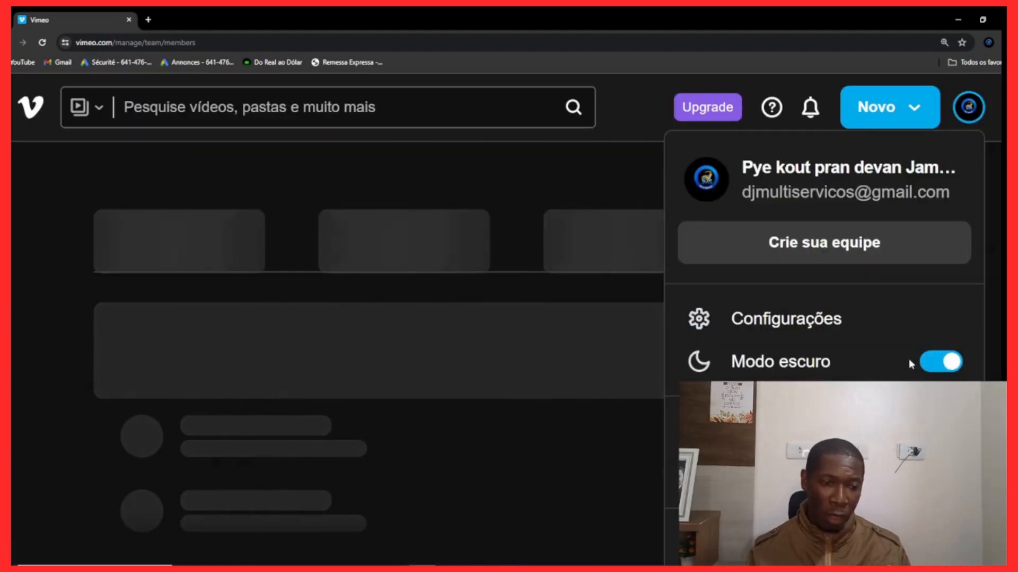
{"action": "left_click", "coordinate": [938, 362]}
{"action": "scroll", "coordinate": [847, 360], "scroll_direction": "down", "scroll_amount": 3}
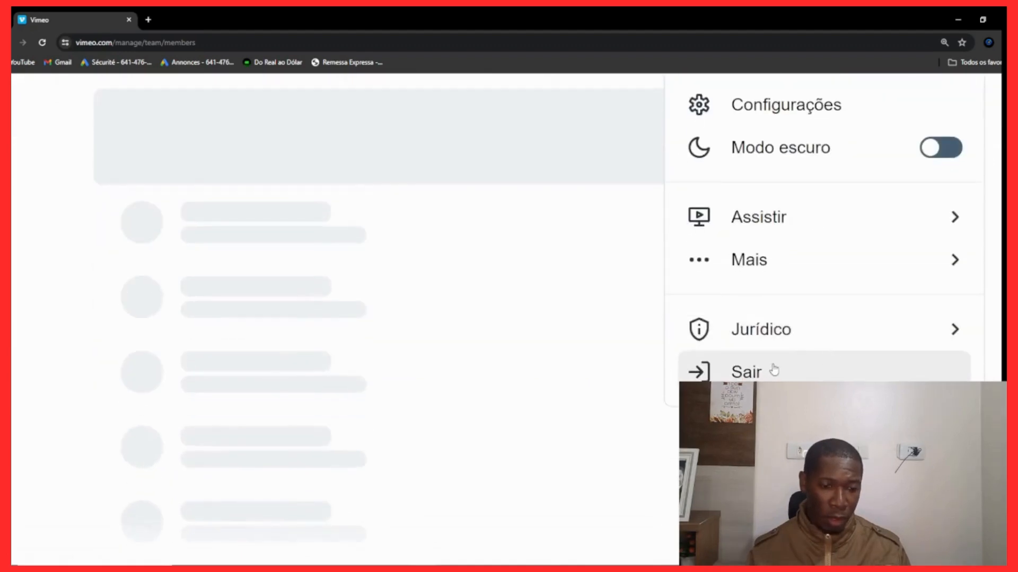
{"action": "scroll", "coordinate": [772, 370], "scroll_direction": "up", "scroll_amount": 5}
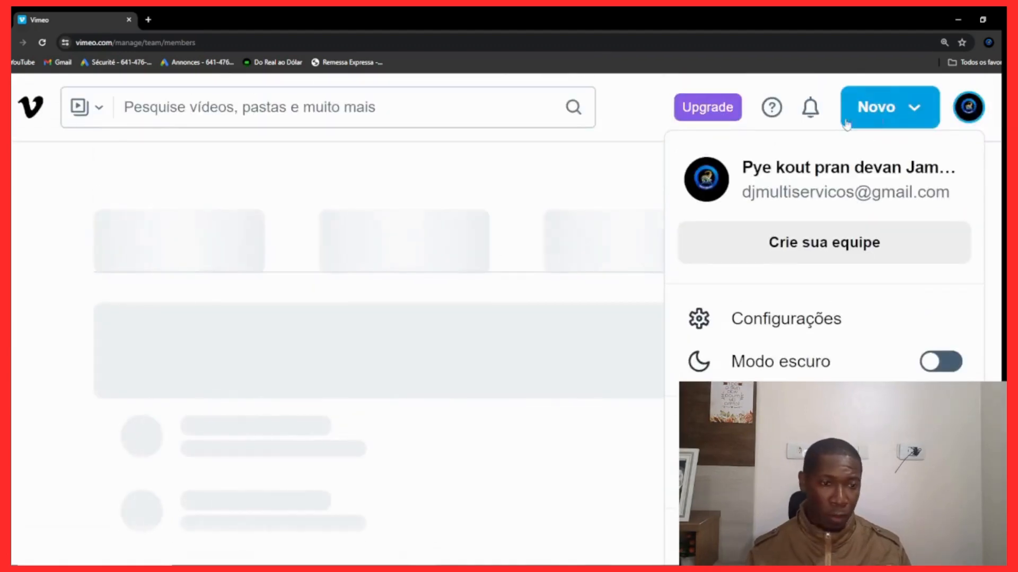
Open the recorder for a new video and allow camera and microphone access for this time only
{"action": "left_click", "coordinate": [915, 108]}
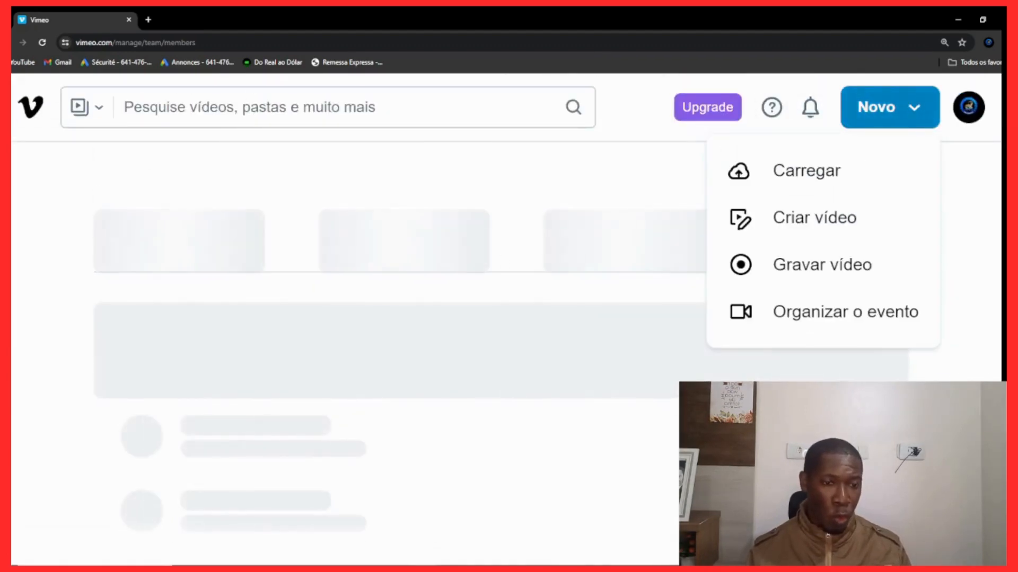
{"action": "left_click", "coordinate": [491, 209]}
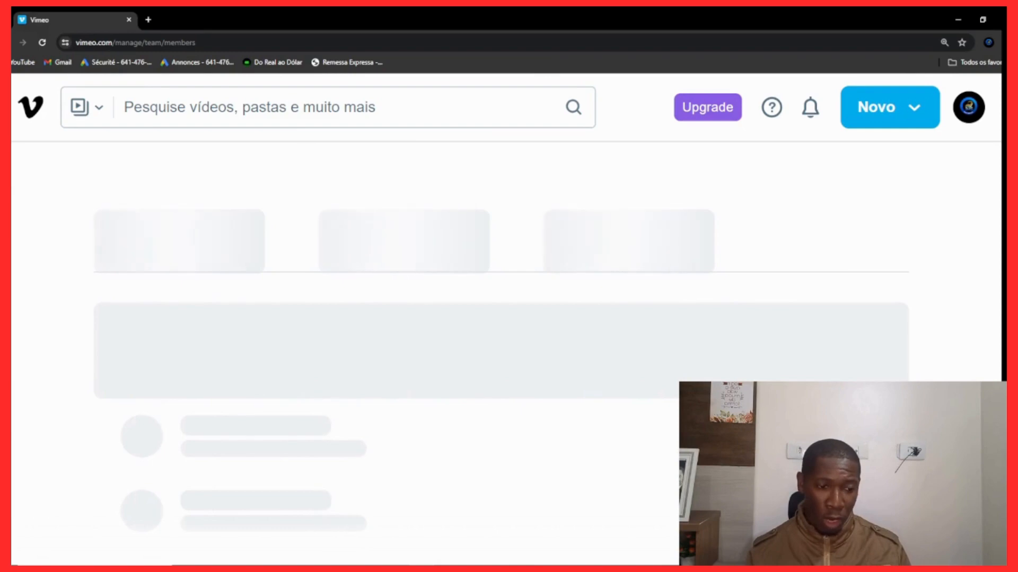
{"action": "left_click", "coordinate": [914, 108]}
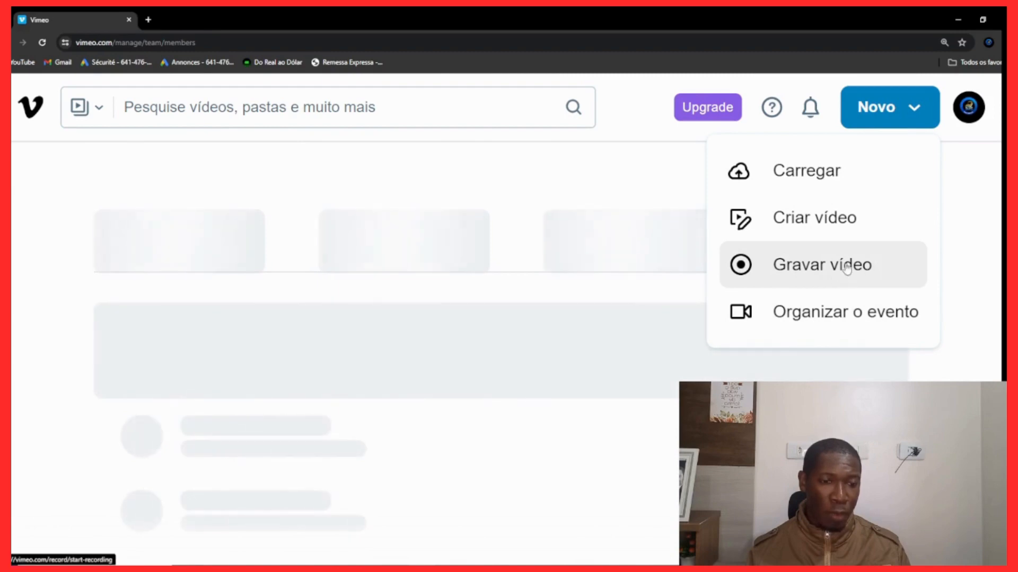
{"action": "left_click", "coordinate": [826, 267]}
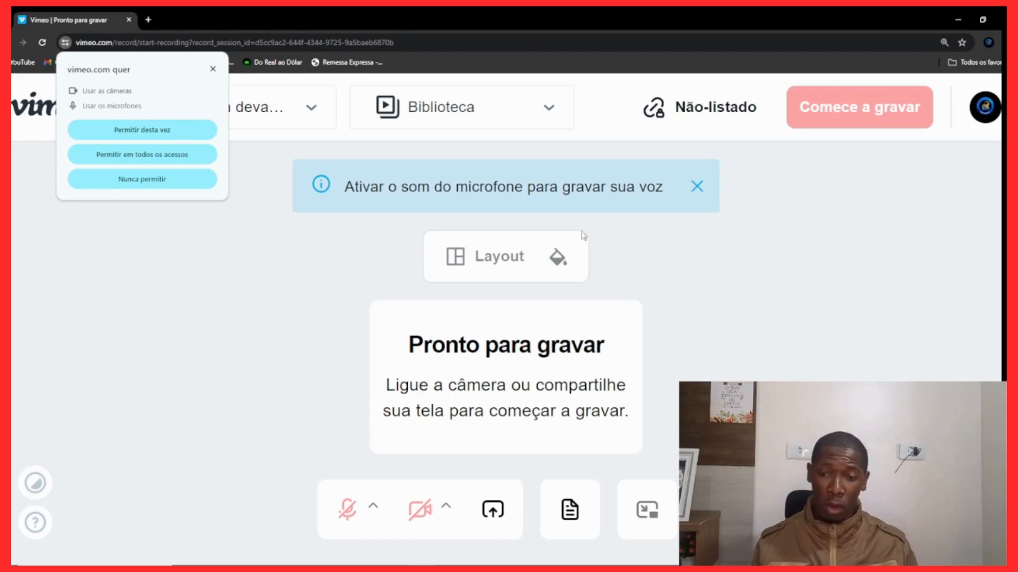
{"action": "left_click", "coordinate": [142, 131]}
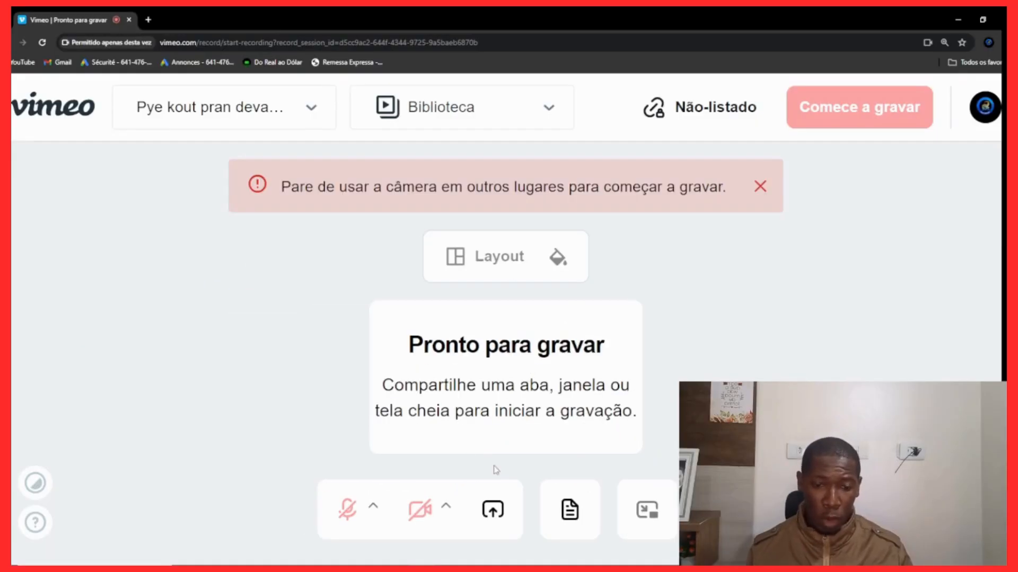
{"action": "left_click", "coordinate": [761, 187]}
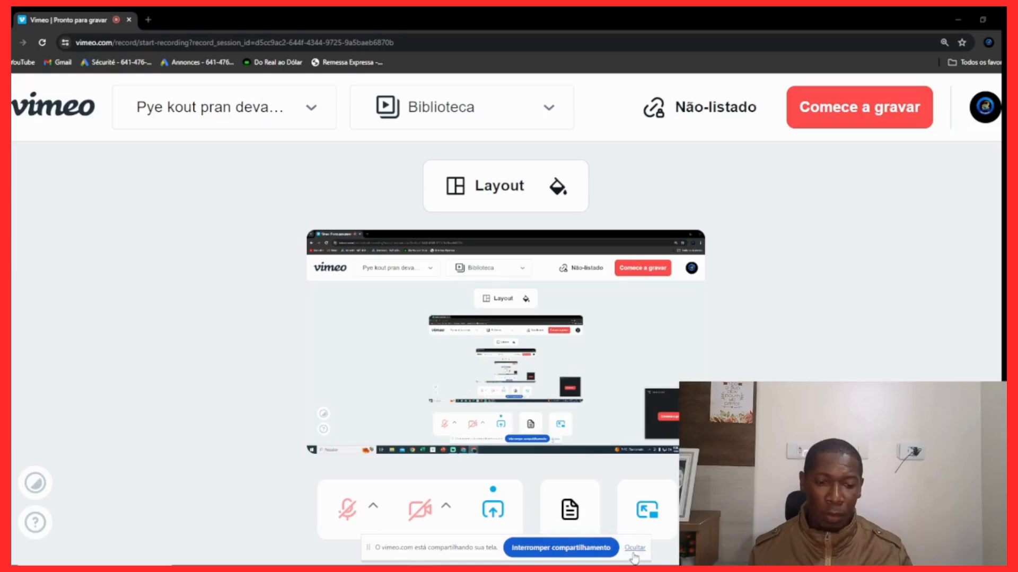
Hide the browser's screen-sharing notice, select the shared screen preview and stop sharing the screen
{"action": "left_click", "coordinate": [633, 550]}
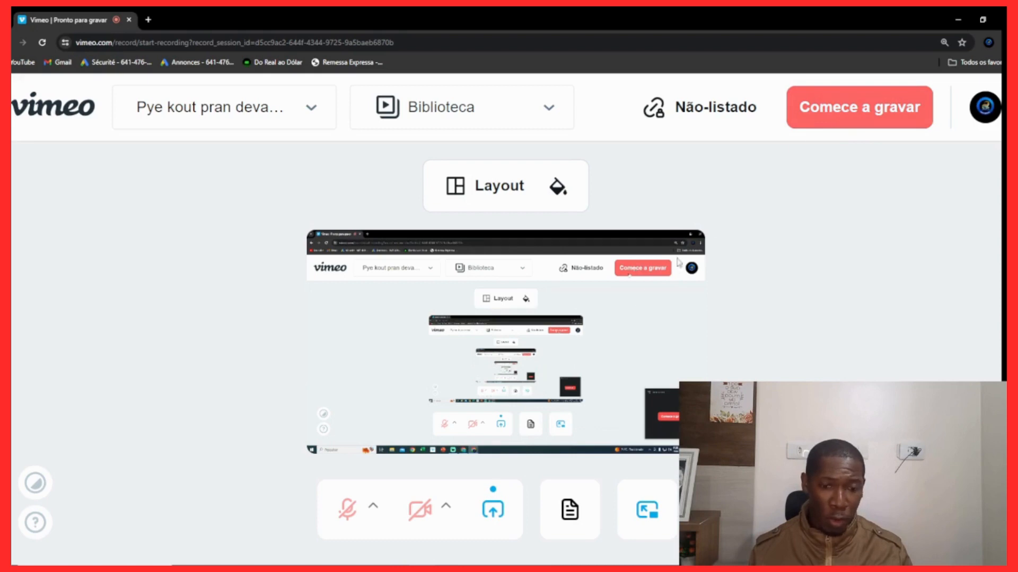
{"action": "left_click", "coordinate": [631, 374]}
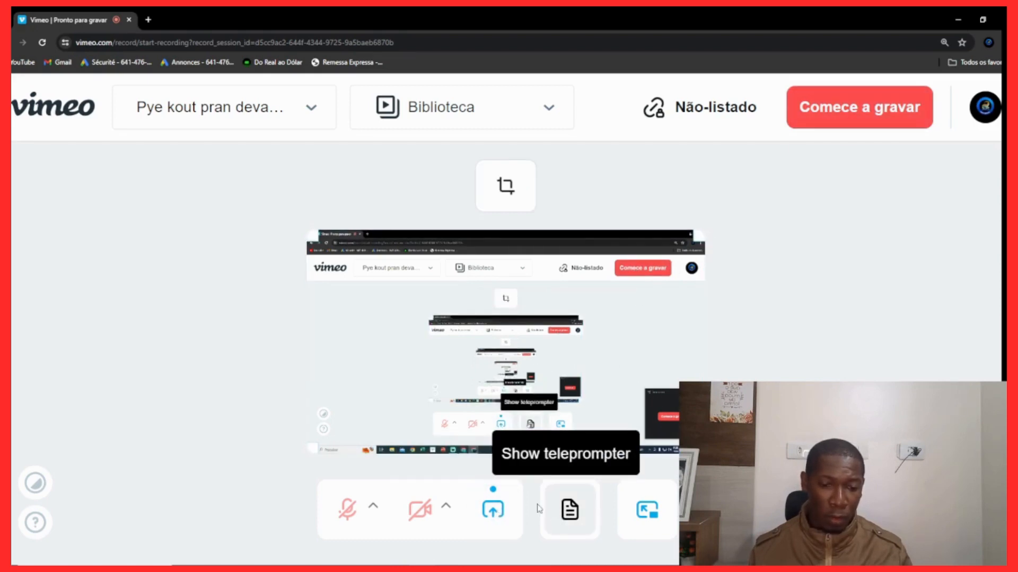
{"action": "left_click", "coordinate": [491, 516]}
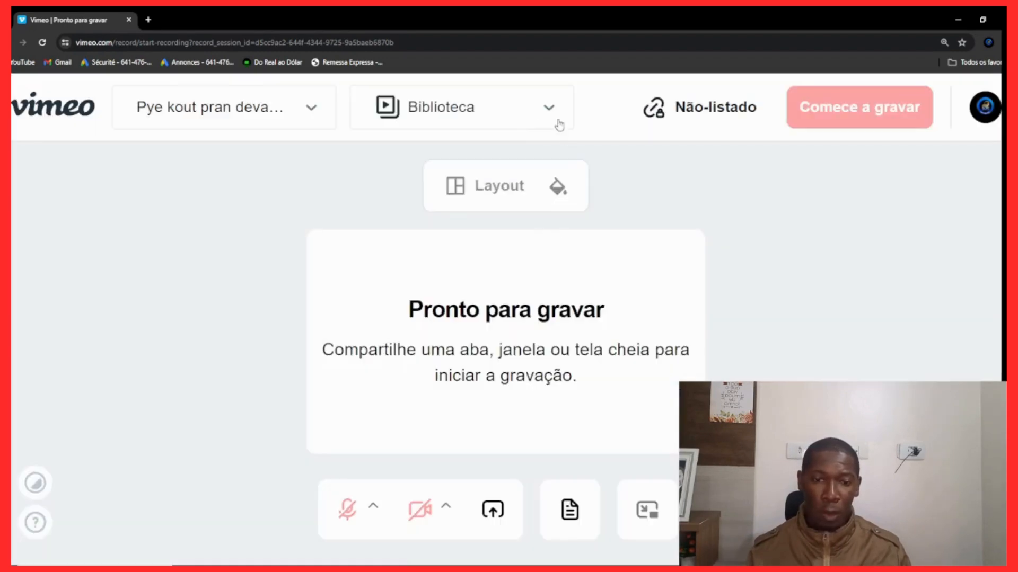
Confirm the library as the new recording's destination and start recording the shared screen
{"action": "left_click", "coordinate": [559, 125]}
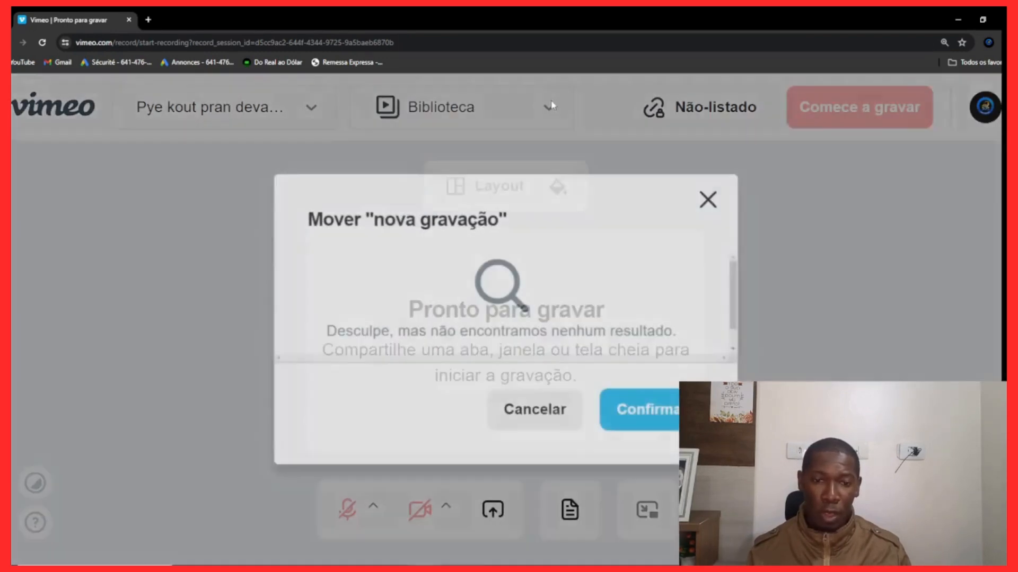
{"action": "left_click", "coordinate": [635, 416]}
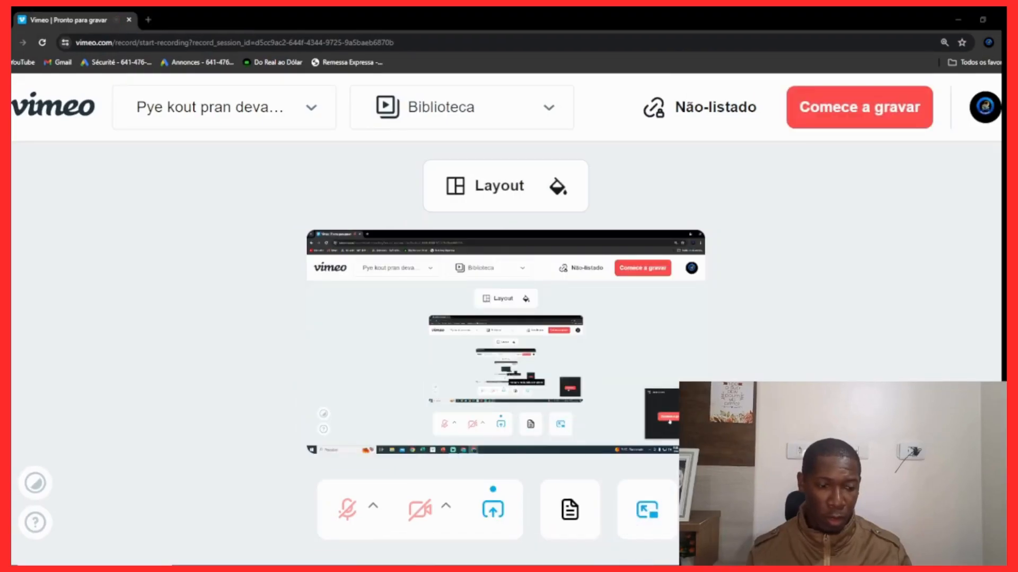
{"action": "left_click", "coordinate": [931, 491]}
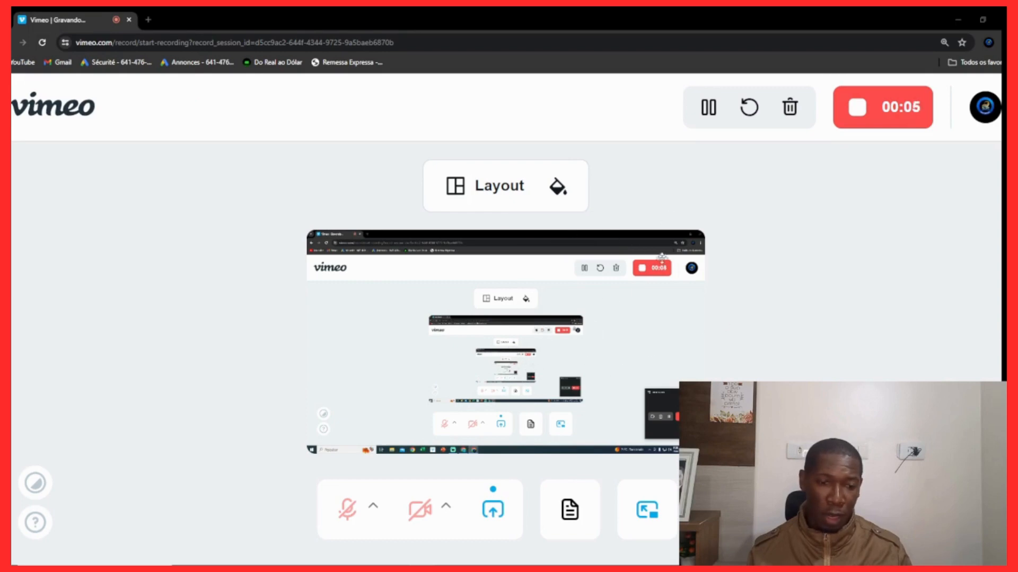
Zoom the page in and back out during the recording, and pause and stop it
{"action": "key", "text": "ctrl+plus"}
{"action": "key", "text": "ctrl+plus"}
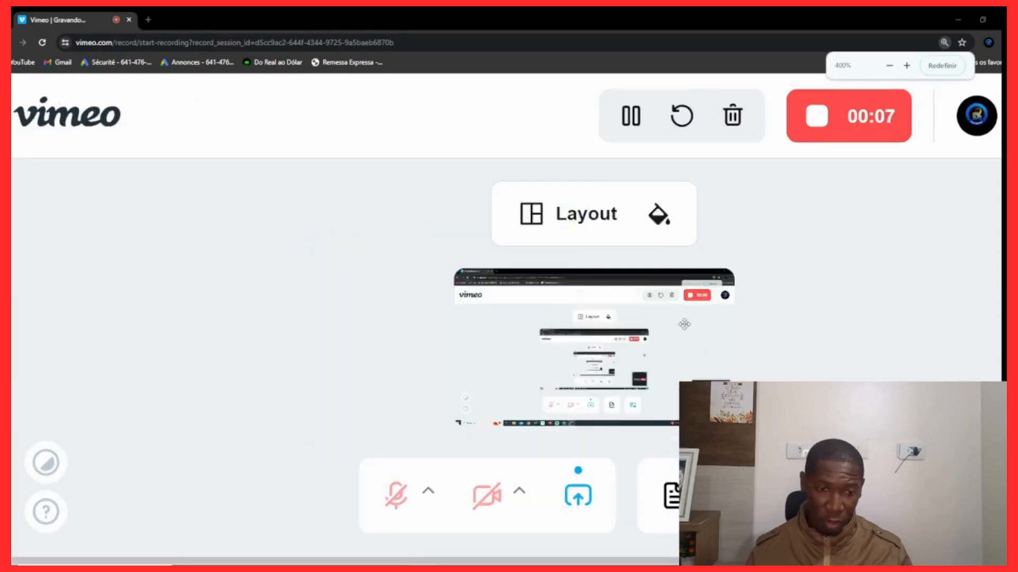
{"action": "key", "text": "ctrl+minus"}
{"action": "key", "text": "ctrl+minus"}
{"action": "key", "text": "ctrl+minus"}
{"action": "key", "text": "ctrl+minus"}
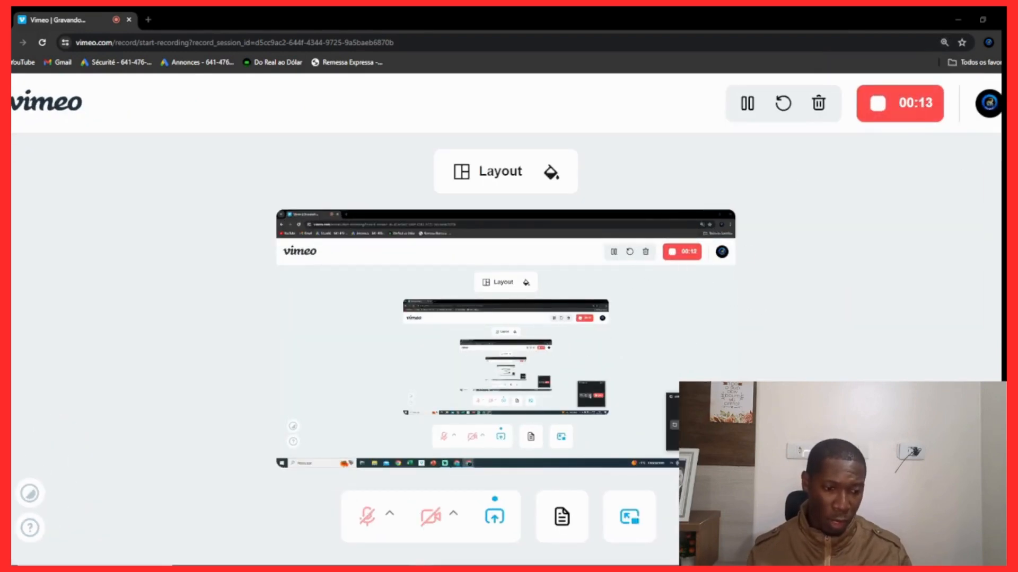
{"action": "left_click", "coordinate": [927, 494]}
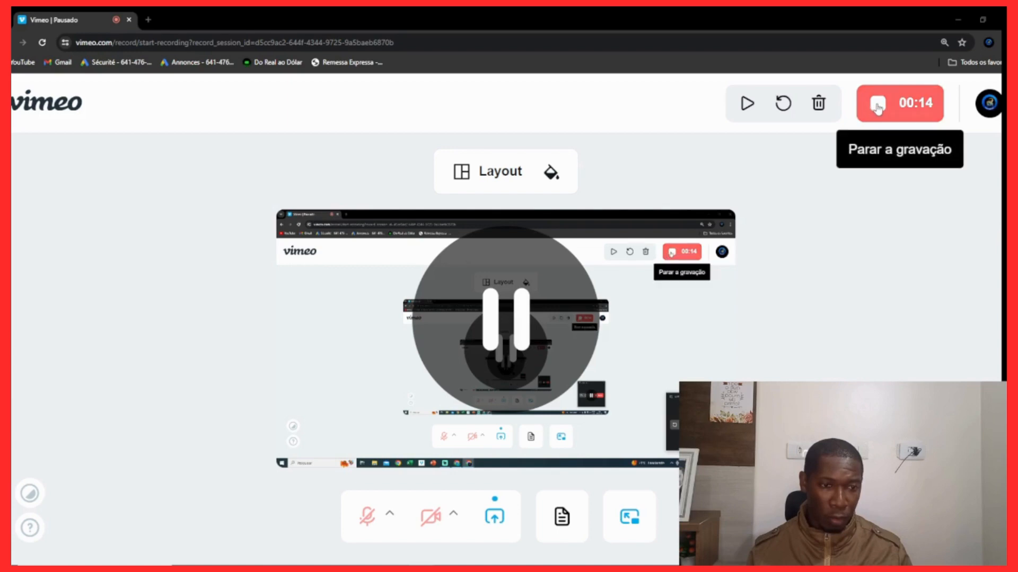
{"action": "left_click", "coordinate": [869, 109]}
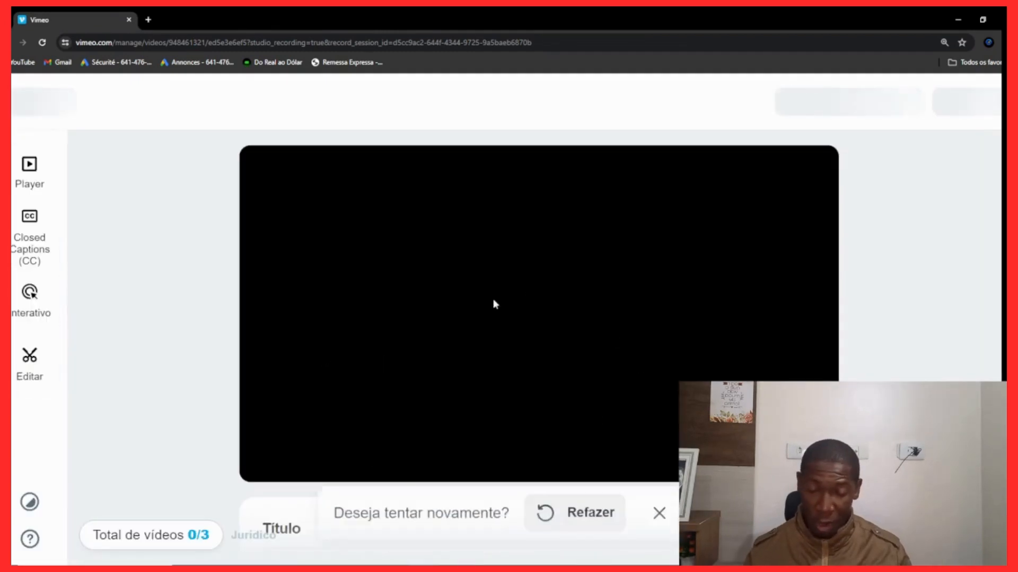
Dismiss the offer to redo the recording, and play back its first seconds before pausing
{"action": "left_click", "coordinate": [659, 492]}
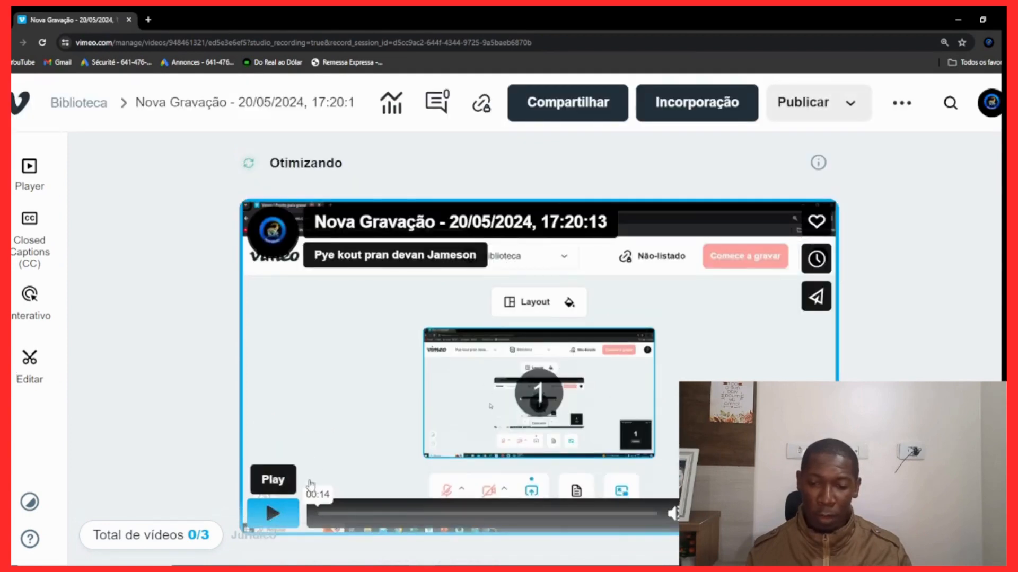
{"action": "left_click", "coordinate": [272, 510]}
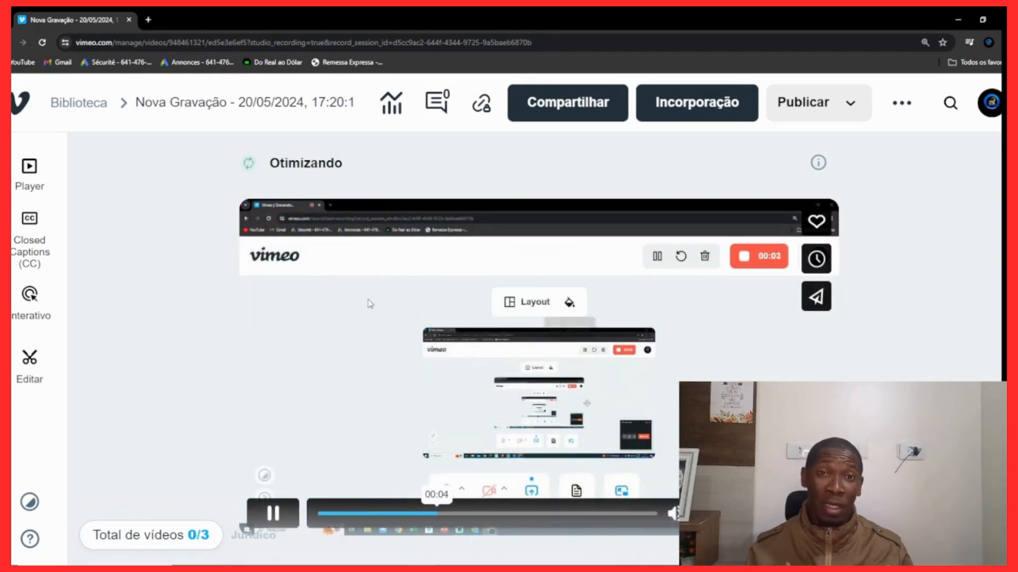
{"action": "left_click", "coordinate": [273, 513]}
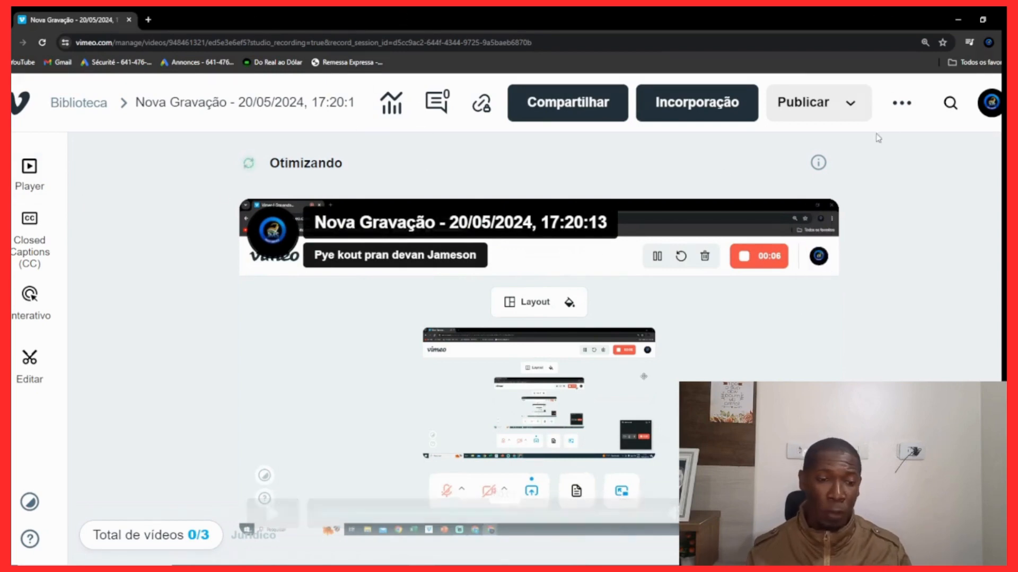
Download the original 1920 x 1080 file of the new recording
{"action": "left_click", "coordinate": [902, 108]}
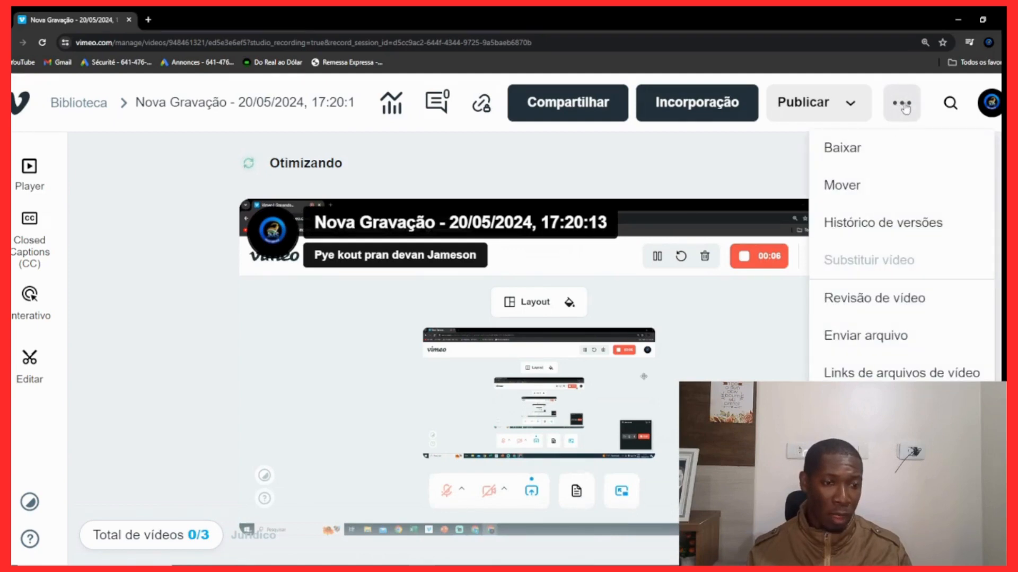
{"action": "left_click", "coordinate": [849, 149]}
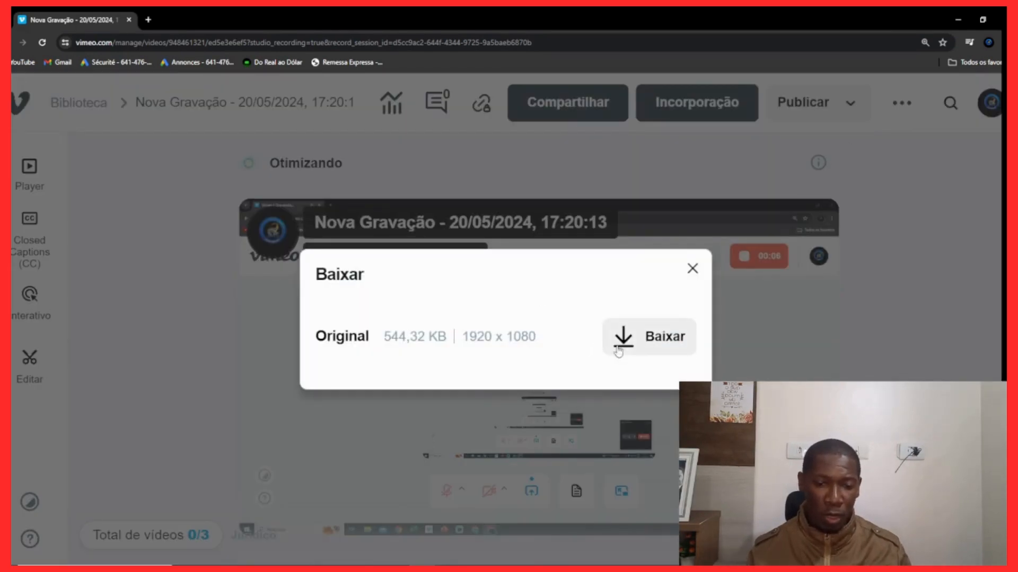
{"action": "left_click", "coordinate": [669, 340]}
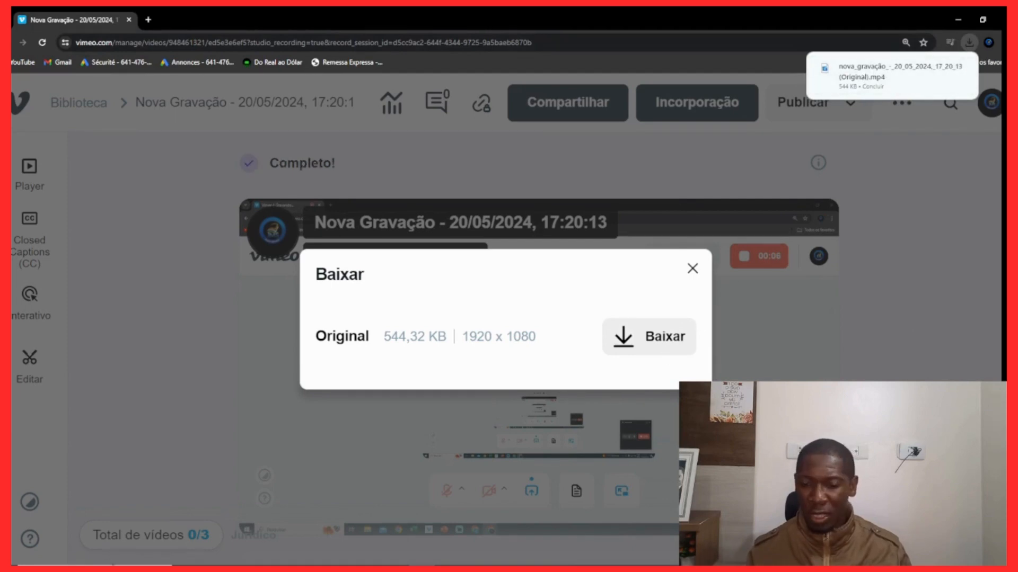
Switch to File Explorer and select the downloaded recording in a maximized view of the Downloads folder
{"action": "key", "text": "super+e"}
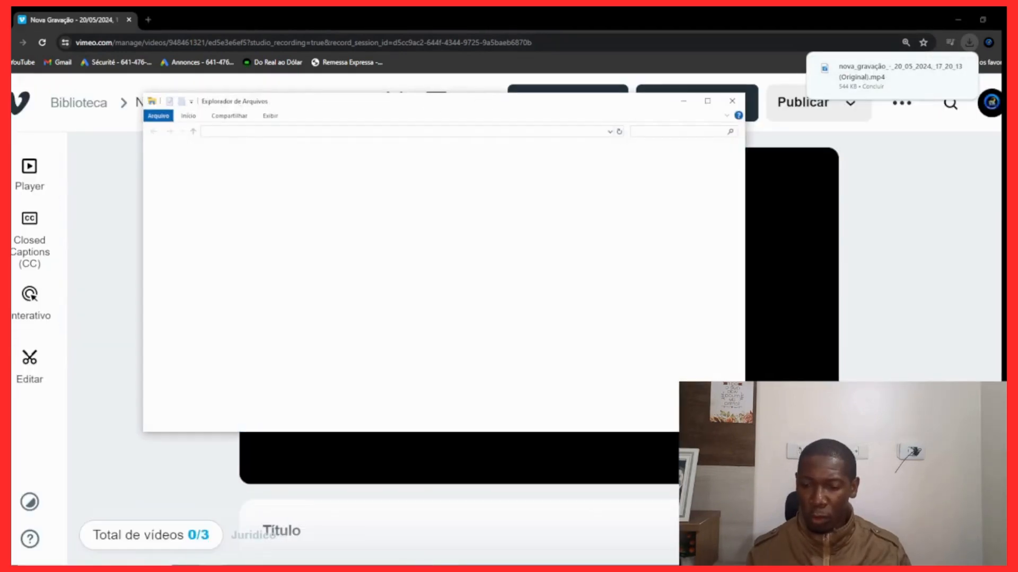
{"action": "key", "text": "super+e"}
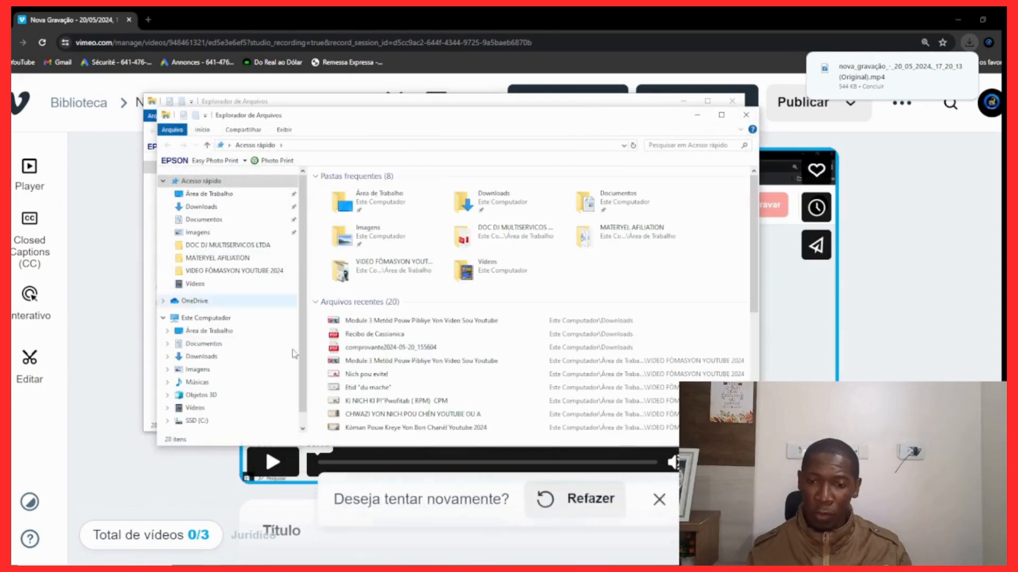
{"action": "left_click", "coordinate": [208, 207]}
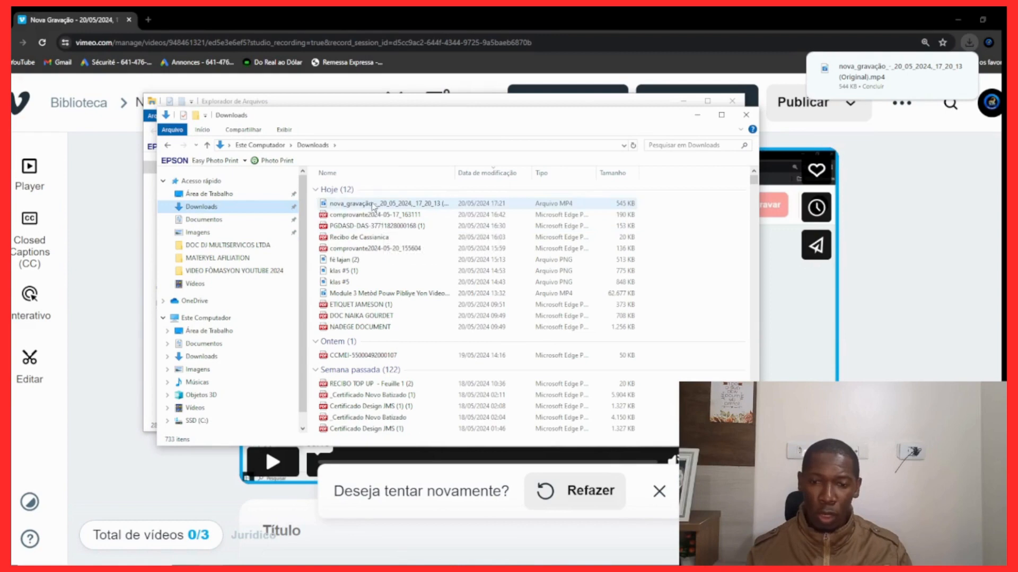
{"action": "left_click", "coordinate": [728, 117]}
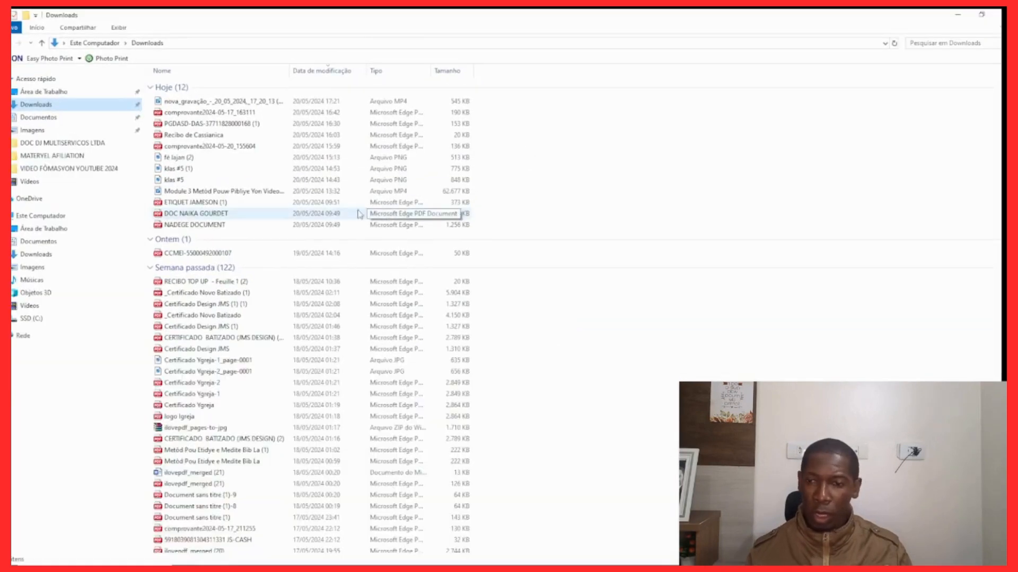
{"action": "left_click", "coordinate": [217, 102]}
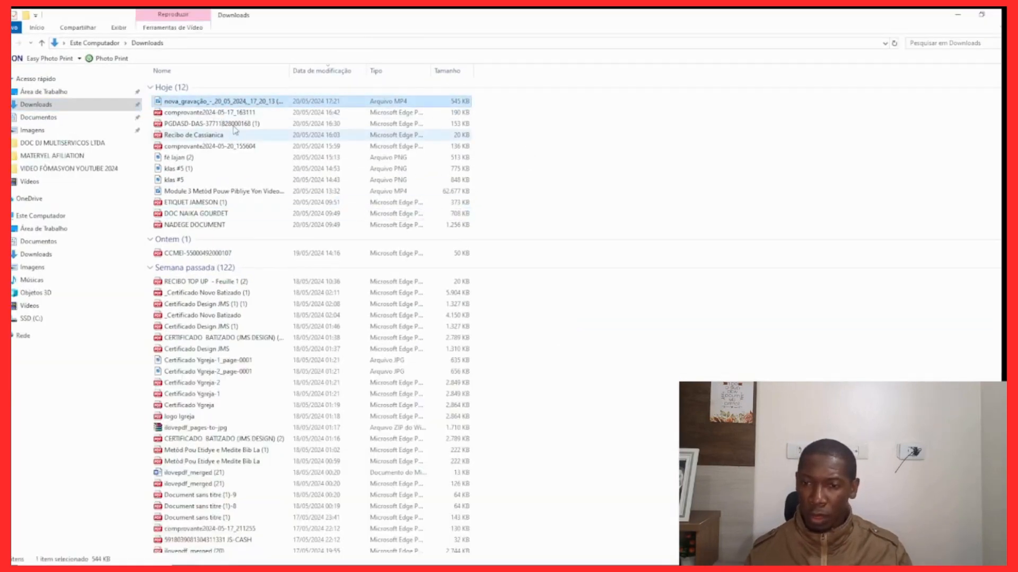
Try to open the downloaded recording, and close the viewer and both File Explorer windows
{"action": "scroll", "coordinate": [234, 106], "scroll_direction": "up", "scroll_amount": 2}
{"action": "double_click", "coordinate": [235, 100]}
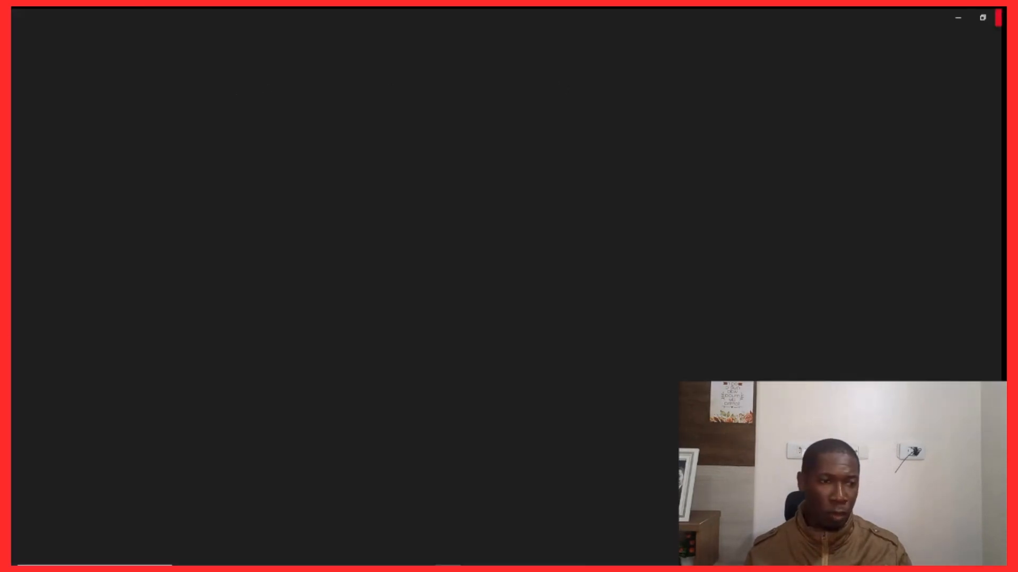
{"action": "left_click", "coordinate": [998, 17]}
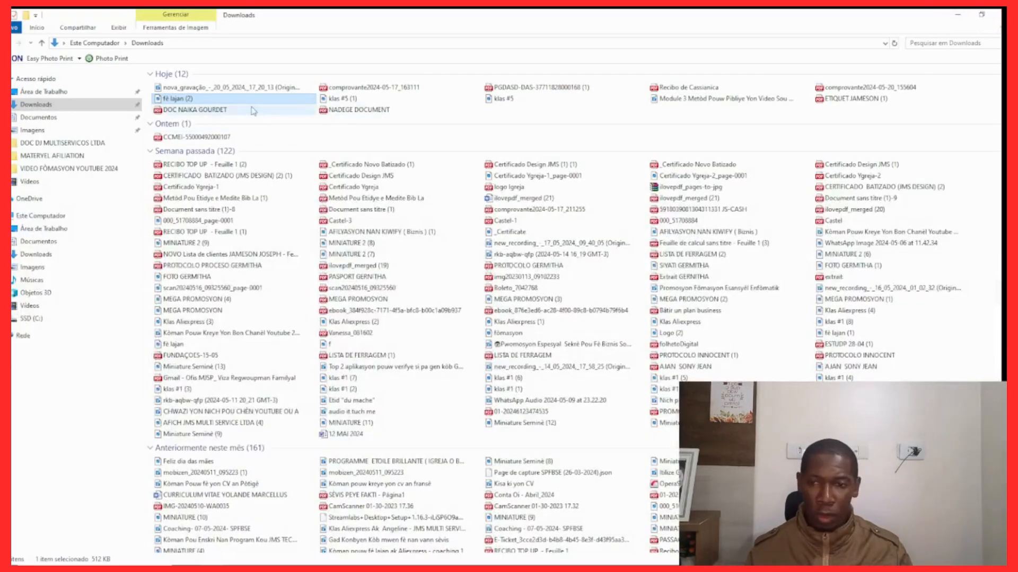
{"action": "left_click", "coordinate": [223, 86]}
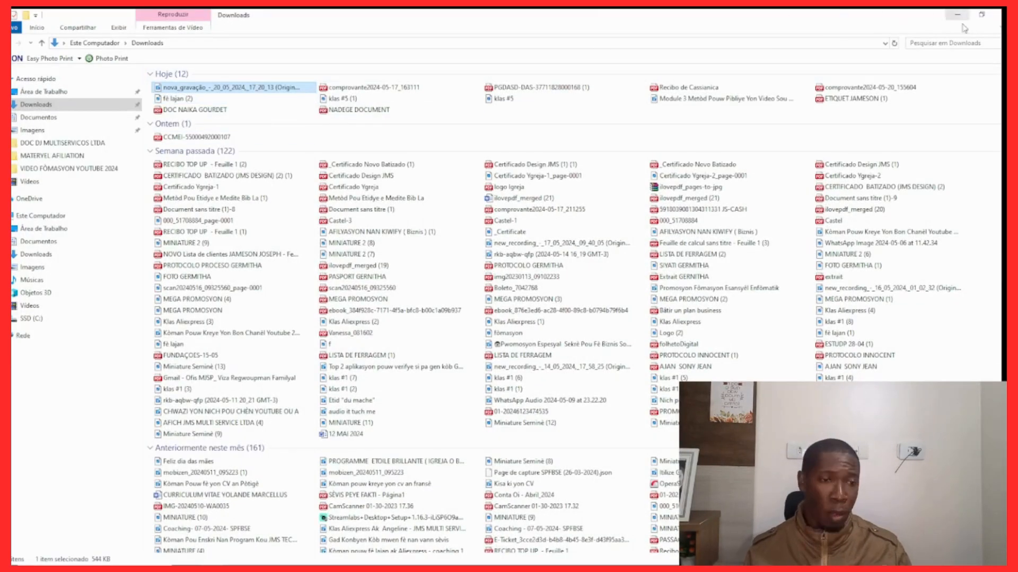
{"action": "left_click", "coordinate": [999, 16]}
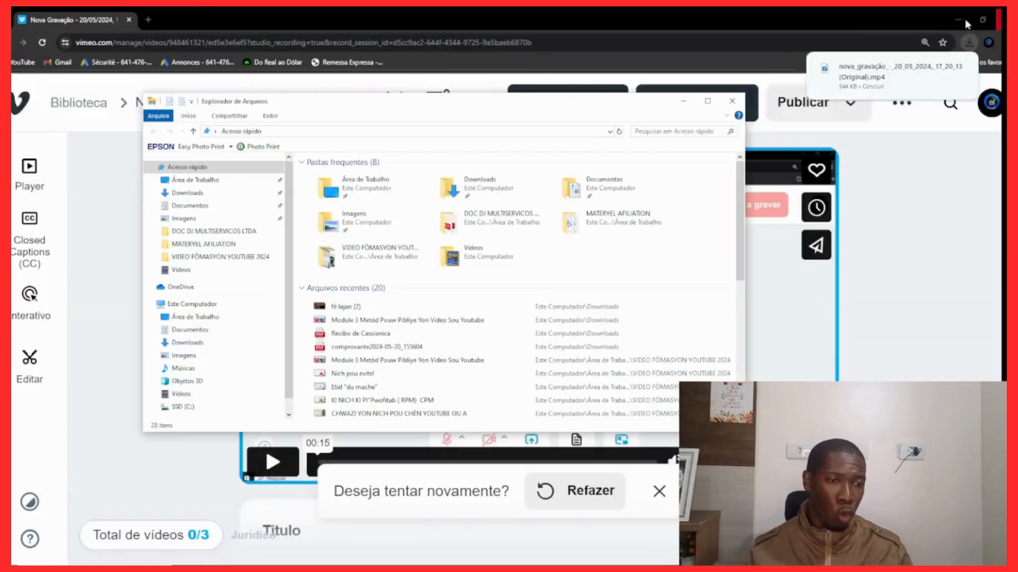
{"action": "left_click", "coordinate": [732, 100]}
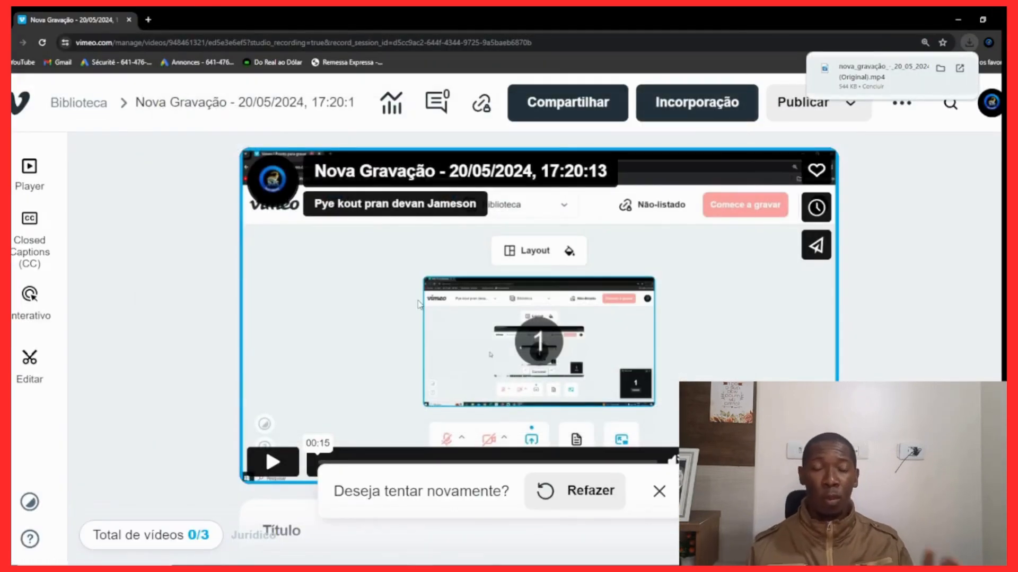